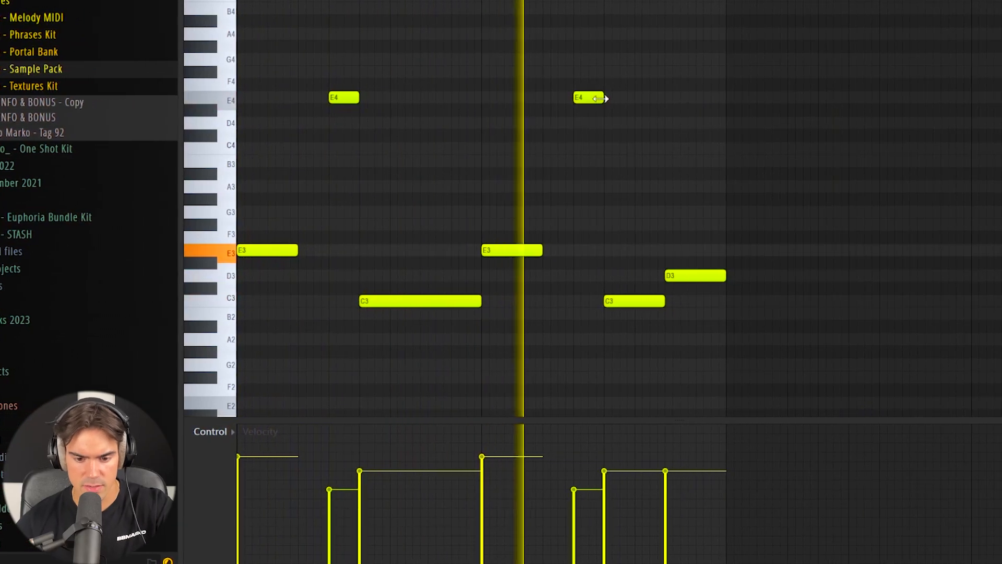
Step: Shorten every E4 note after the first to half length and duplicate the four-bar phrase once
{"action": "left_click_drag", "start_coordinate": [602, 98], "coordinate": [587, 98]}
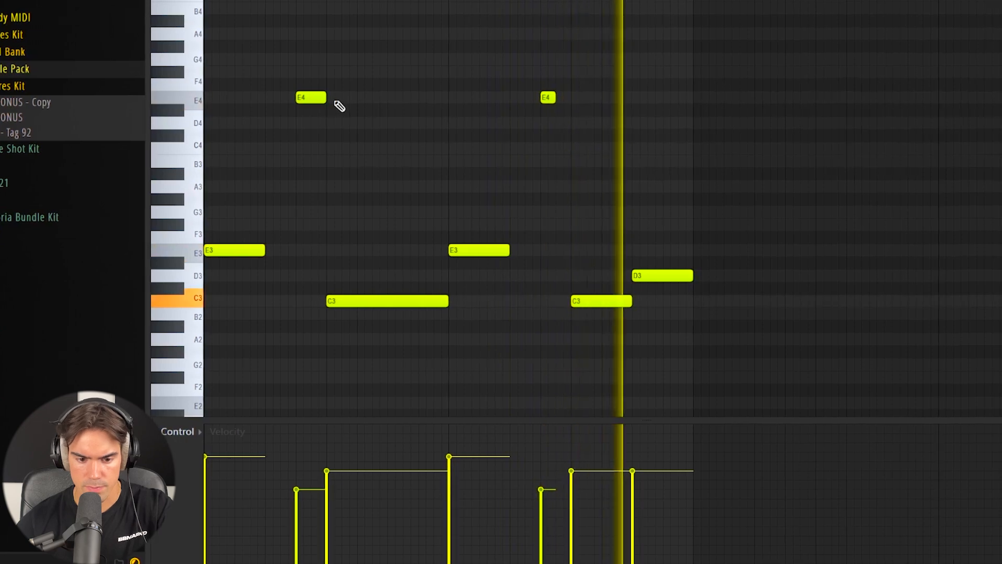
{"action": "key", "text": "ctrl+b"}
{"action": "mouse_move", "coordinate": [641, 100]}
{"action": "left_mouse_down"}
{"action": "mouse_move", "coordinate": [629, 99]}
{"action": "mouse_move", "coordinate": [932, 81]}
{"action": "mouse_move", "coordinate": [626, 104]}
{"action": "left_mouse_up"}
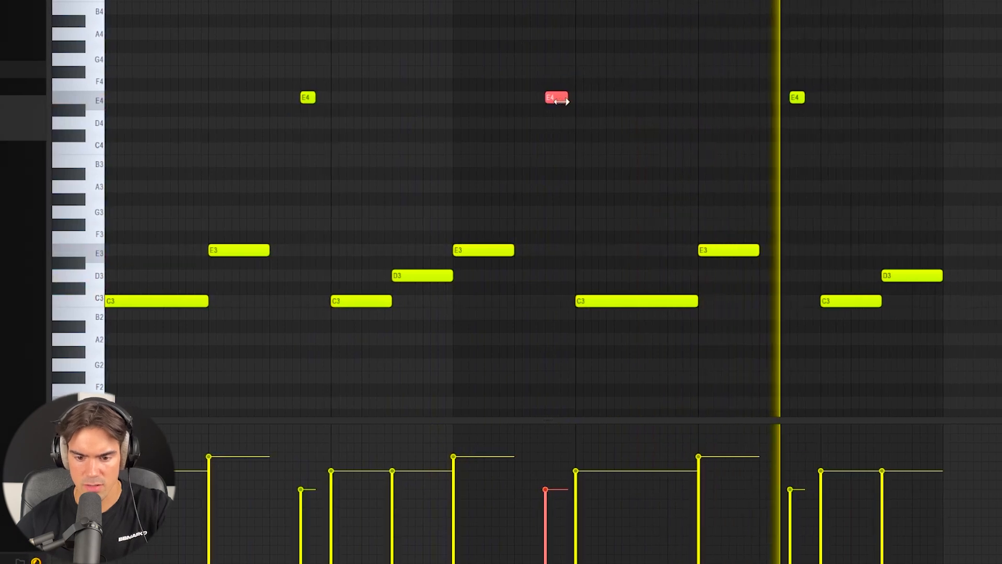
{"action": "left_click_drag", "start_coordinate": [562, 102], "coordinate": [554, 100]}
{"action": "key", "text": "ctrl+d"}
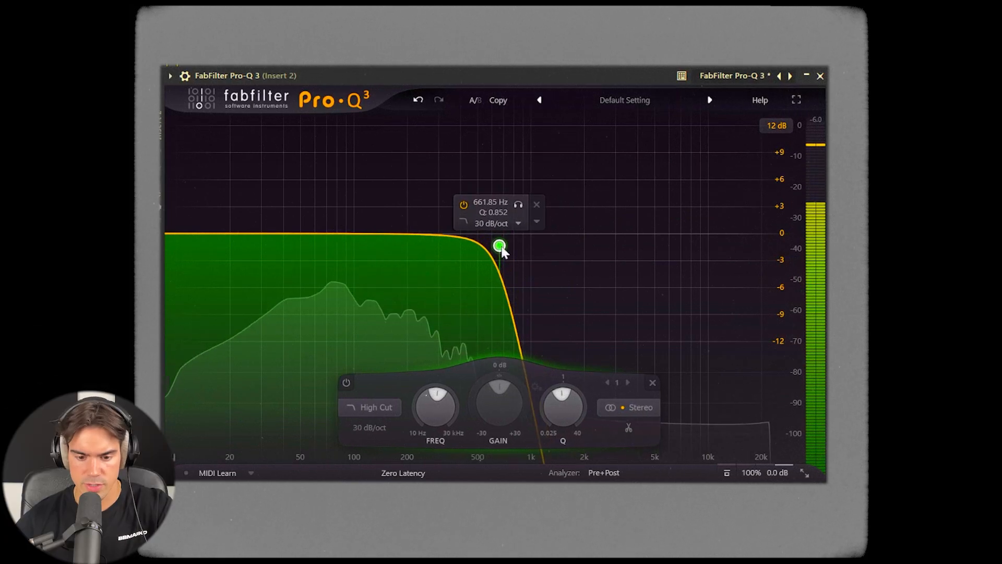
Step: Set a 36 dB/oct high cut at about 939 Hz on Insert 2 and a 96 dB/oct low cut at about 176 Hz on Insert 1
{"action": "left_click_drag", "start_coordinate": [501, 248], "coordinate": [526, 263]}
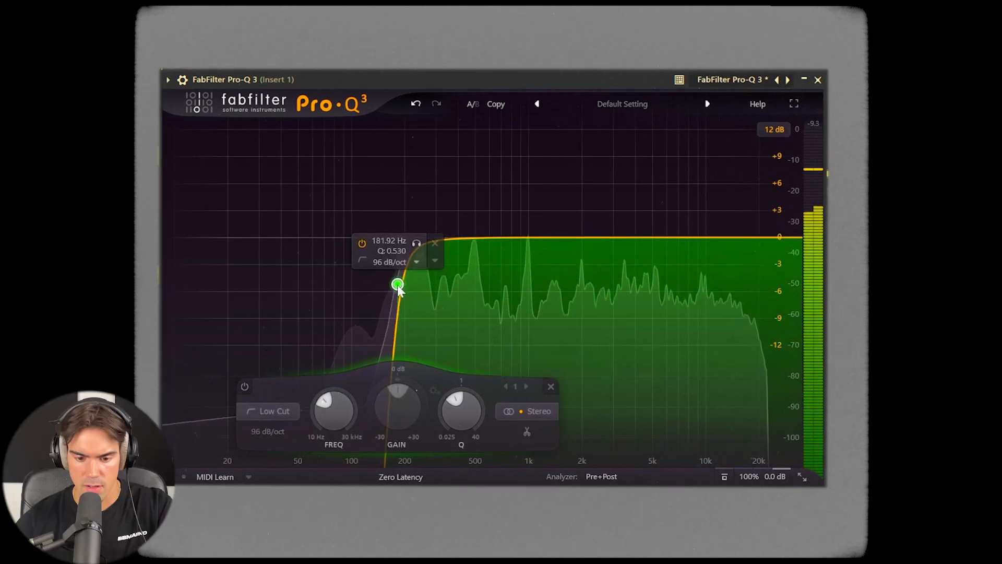
{"action": "left_click_drag", "start_coordinate": [396, 284], "coordinate": [395, 286]}
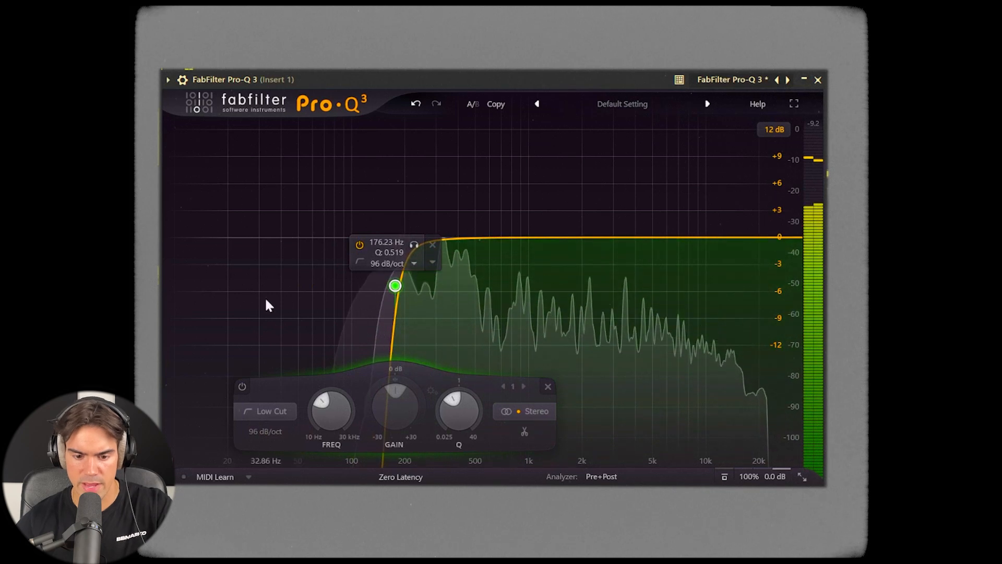
{"action": "left_click_drag", "start_coordinate": [395, 287], "coordinate": [396, 298]}
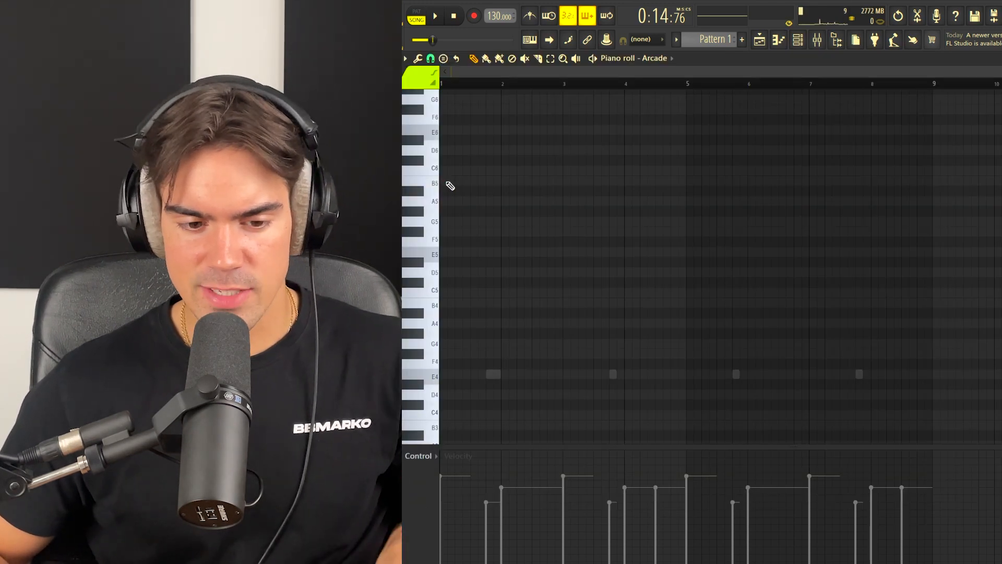
Step: Shape Insert 3 in Pro-Q 3 with a 24 dB/oct high cut at about 3.2 kHz and a small bell dip just below 1 kHz
{"action": "left_click", "coordinate": [433, 185]}
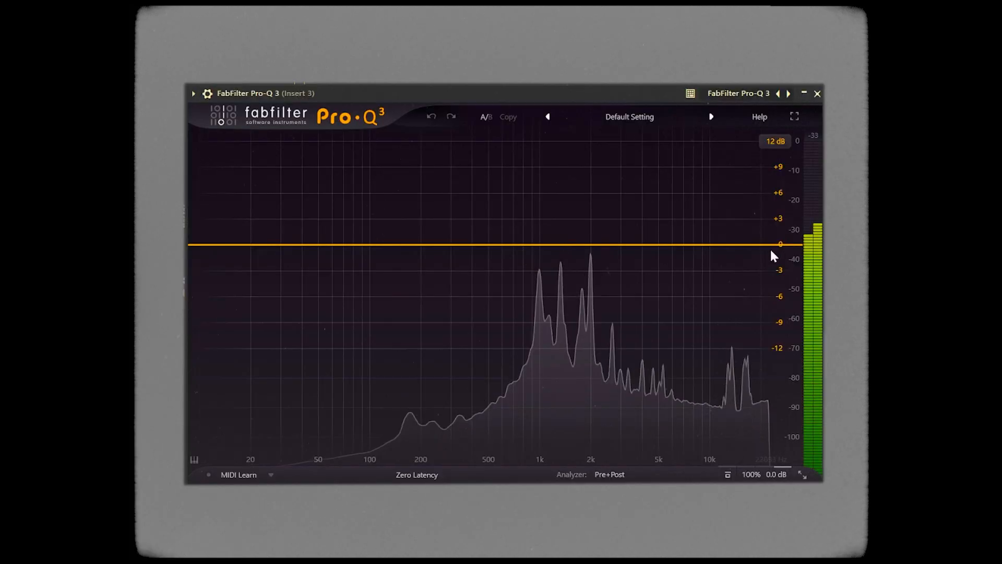
{"action": "left_click_drag", "start_coordinate": [772, 245], "coordinate": [627, 267]}
{"action": "left_click_drag", "start_coordinate": [543, 251], "coordinate": [542, 267]}
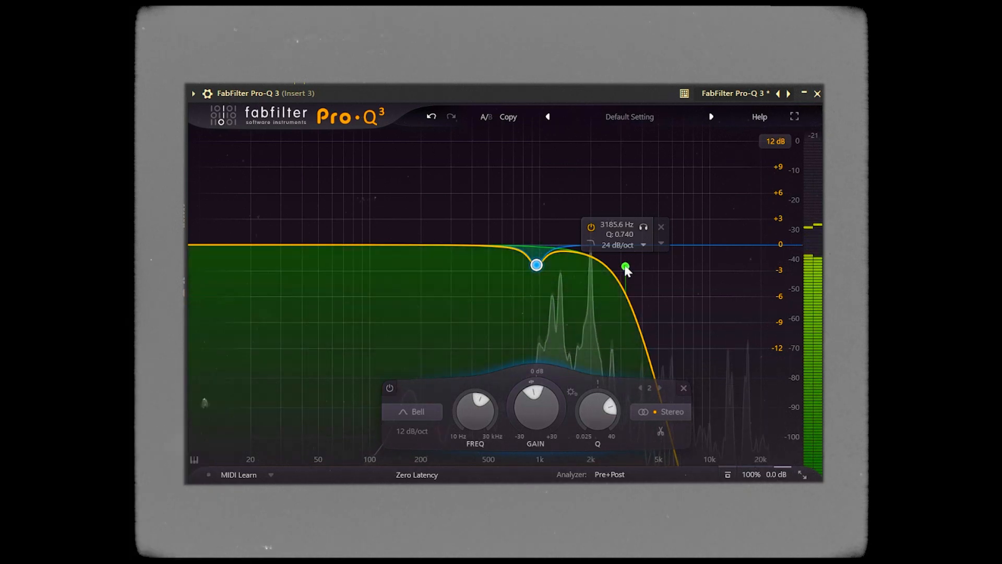
{"action": "left_click_drag", "start_coordinate": [626, 267], "coordinate": [627, 274]}
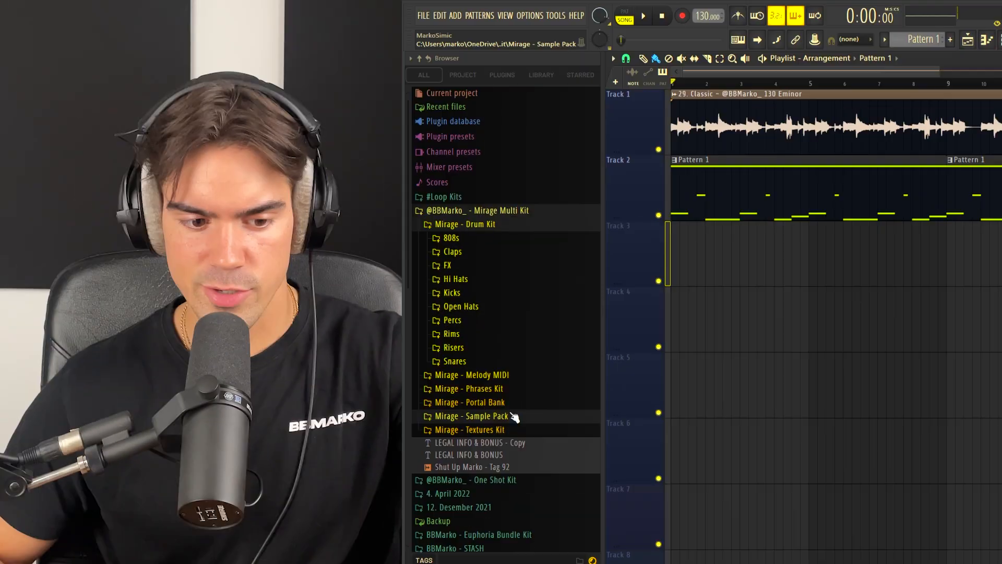
Step: Find Kids Park In Oslo [Texture] in the Mirage Textures Kit and place it at the start of Track 3
{"action": "left_click", "coordinate": [500, 430]}
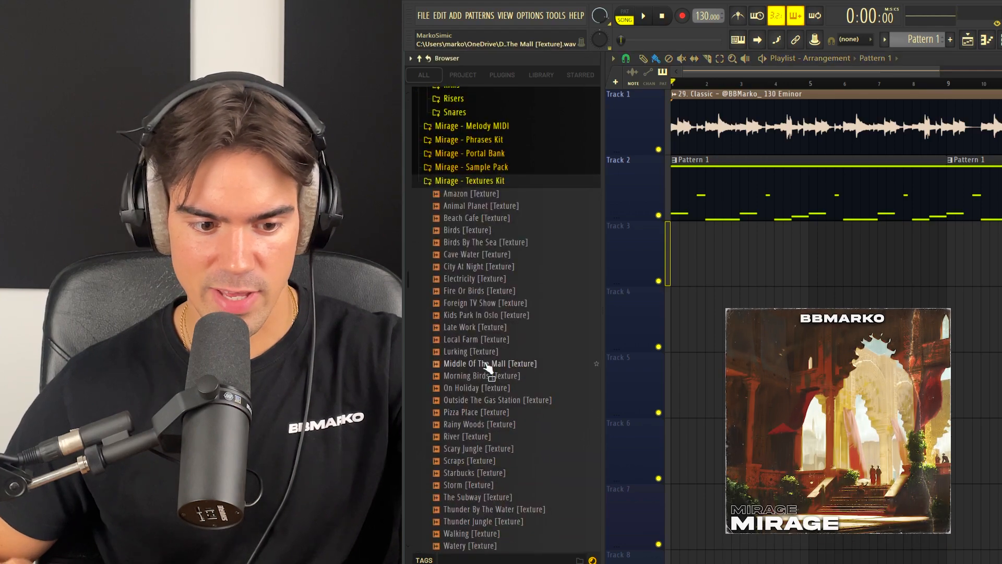
{"action": "left_click", "coordinate": [490, 353]}
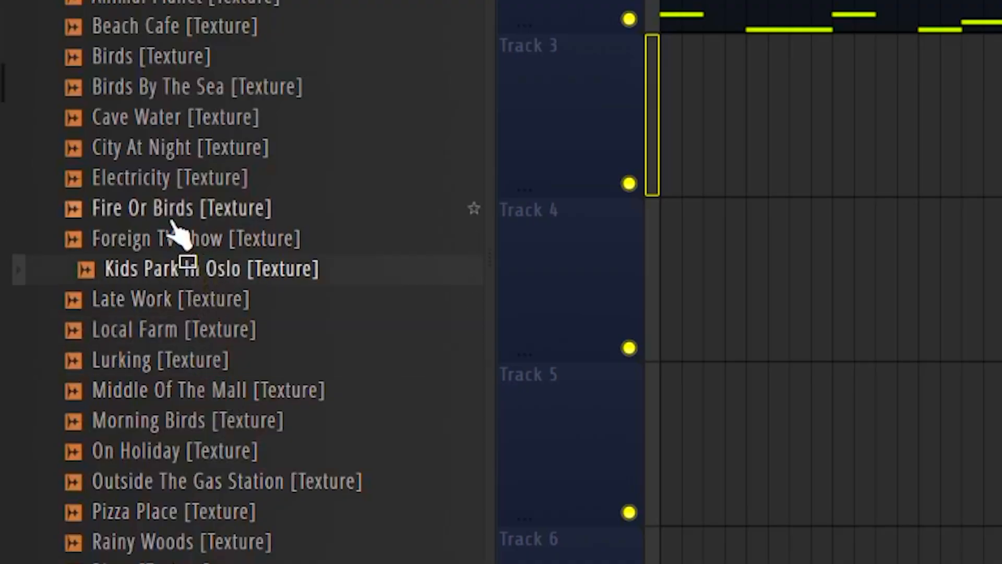
{"action": "left_click_drag", "start_coordinate": [648, 121], "coordinate": [698, 128]}
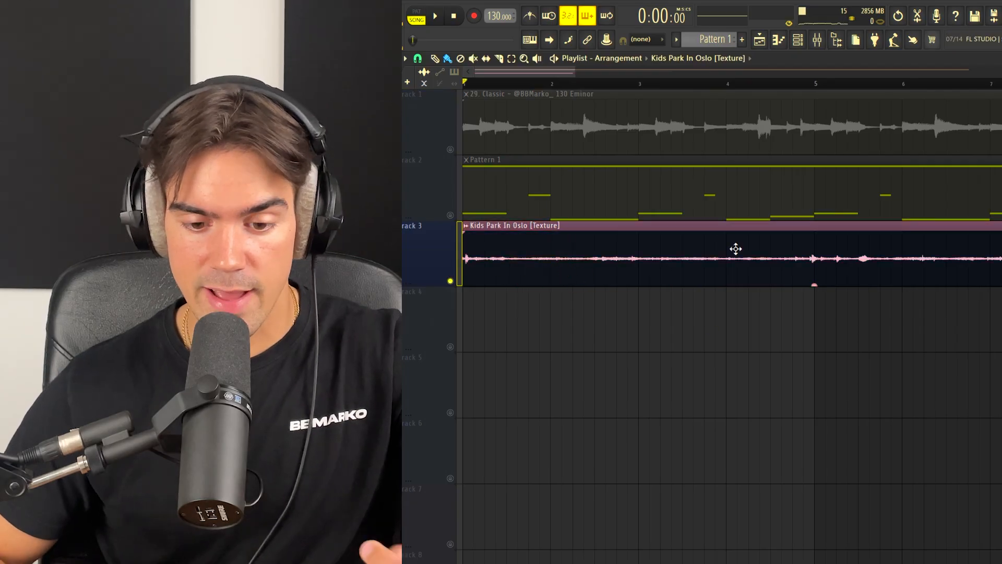
Step: Open the Kids Park In Oslo clip's settings and apply the Radio preset to Fruity parametric EQ 2 on Insert 4
{"action": "double_click", "coordinate": [705, 251]}
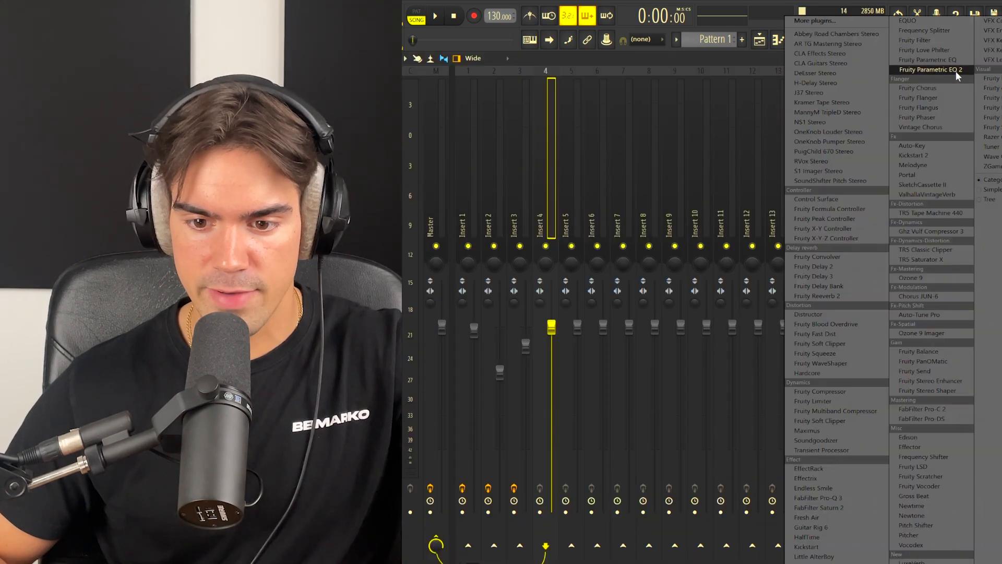
{"action": "left_click", "coordinate": [956, 71]}
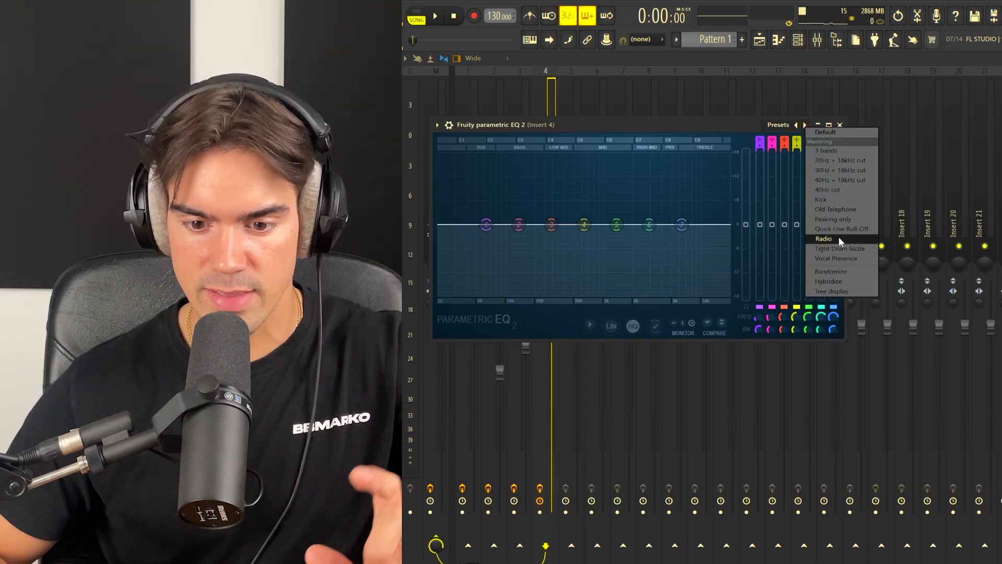
{"action": "left_click", "coordinate": [839, 237]}
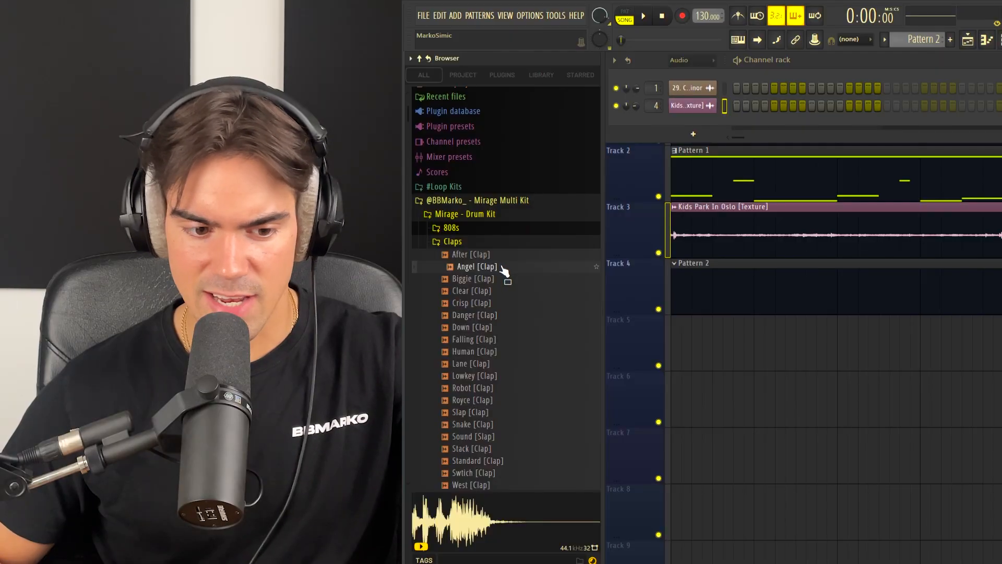
Step: Add Angel [Clap] as a channel in Pattern 2 and place hits on steps 9, 25, 41 and 57 during playback
{"action": "left_click_drag", "start_coordinate": [504, 270], "coordinate": [818, 133]}
{"action": "left_click", "coordinate": [811, 124]}
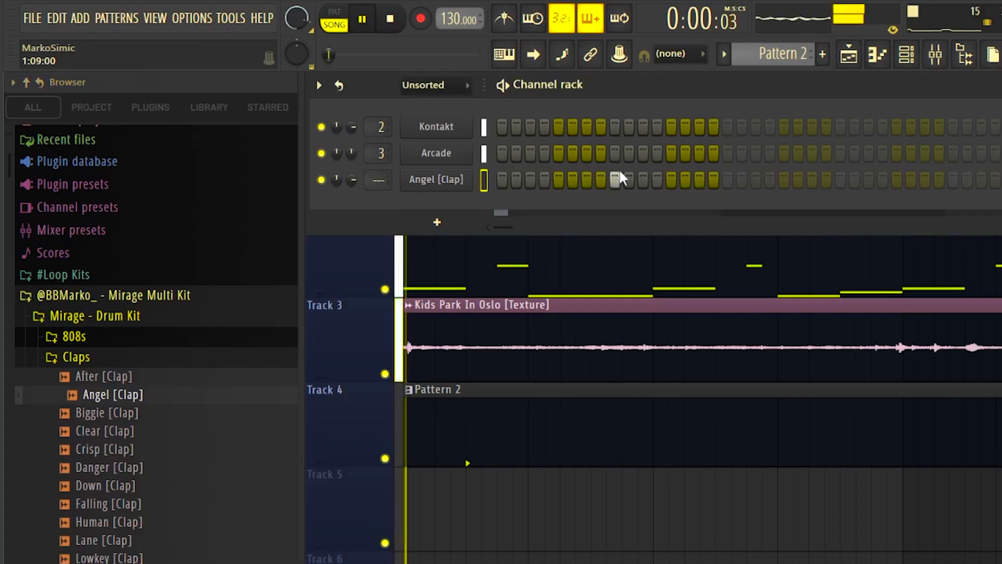
{"action": "key", "text": "space"}
{"action": "left_click", "coordinate": [950, 179]}
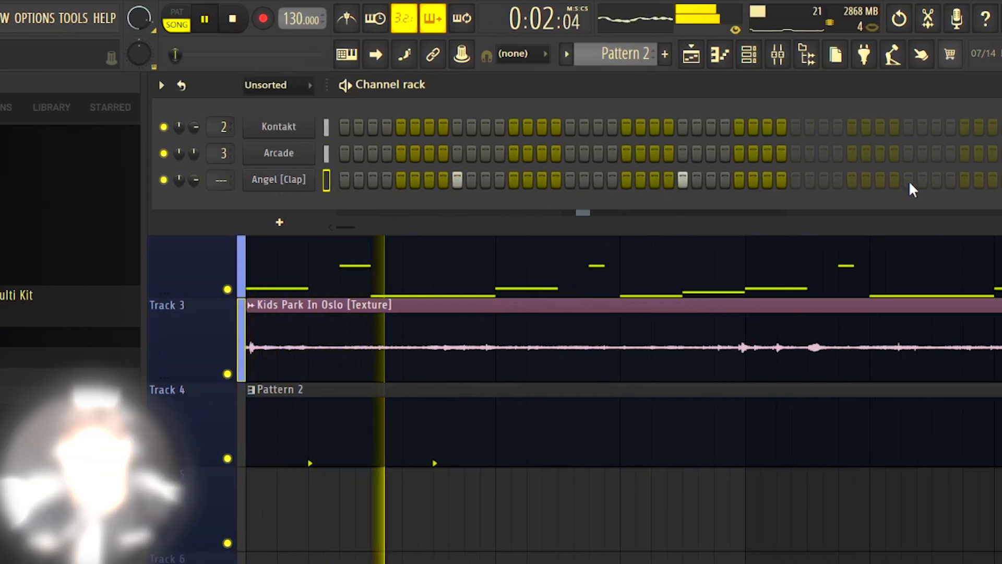
Step: Open the Angel [Clap] notes in the piano roll and repeat them to fill eight bars
{"action": "right_click", "coordinate": [199, 175]}
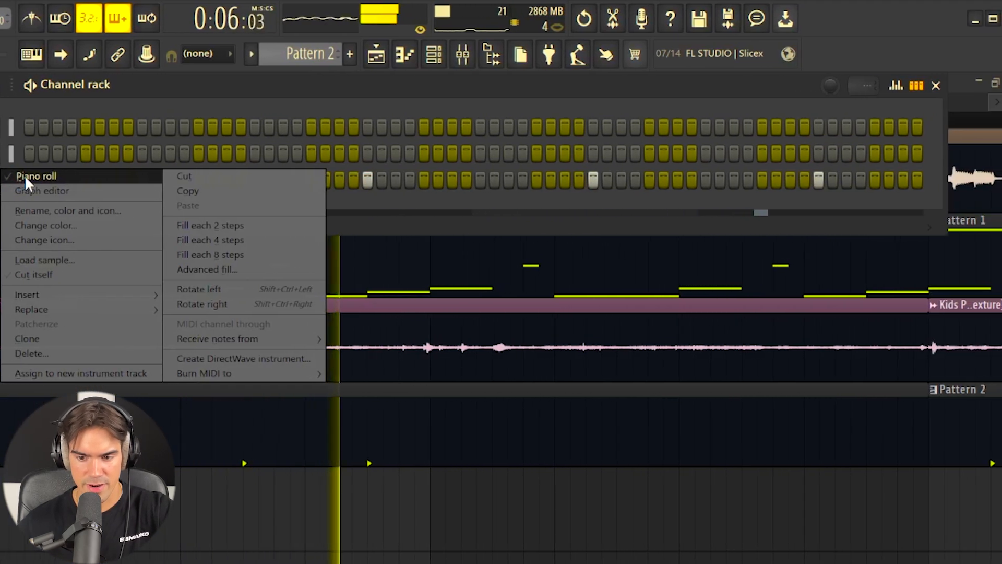
{"action": "left_click", "coordinate": [56, 176]}
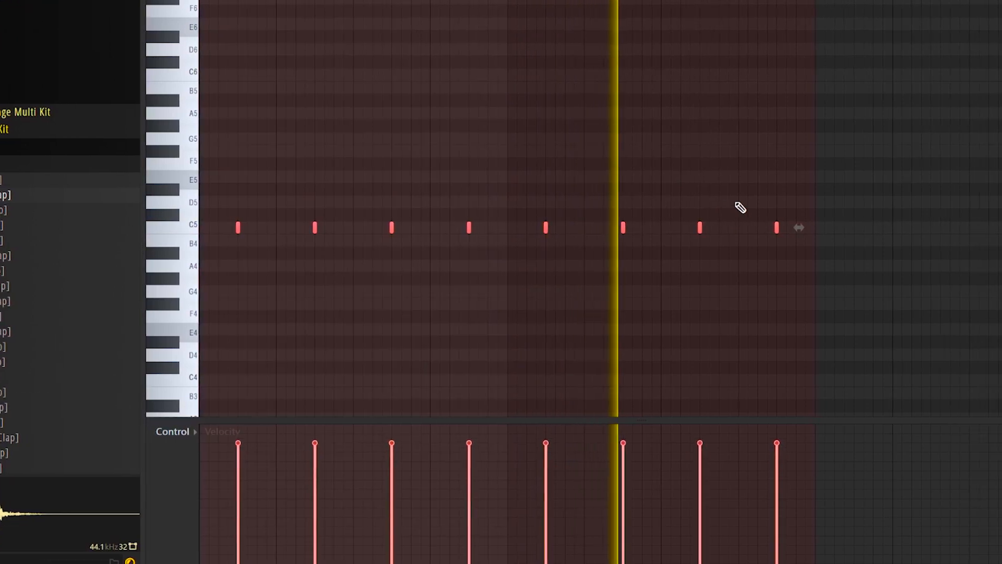
{"action": "key", "text": "ctrl+d"}
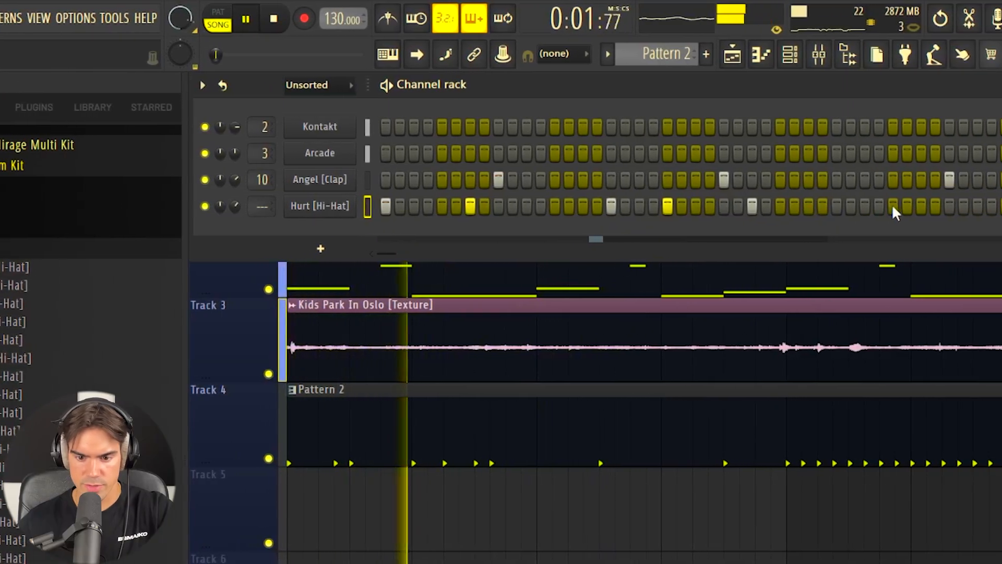
Step: Add Hurt [Hi-Hat] hits on steps 33, 39, 49 and 53 and check its notes in the piano roll
{"action": "left_click", "coordinate": [839, 206]}
{"action": "left_click", "coordinate": [924, 205]}
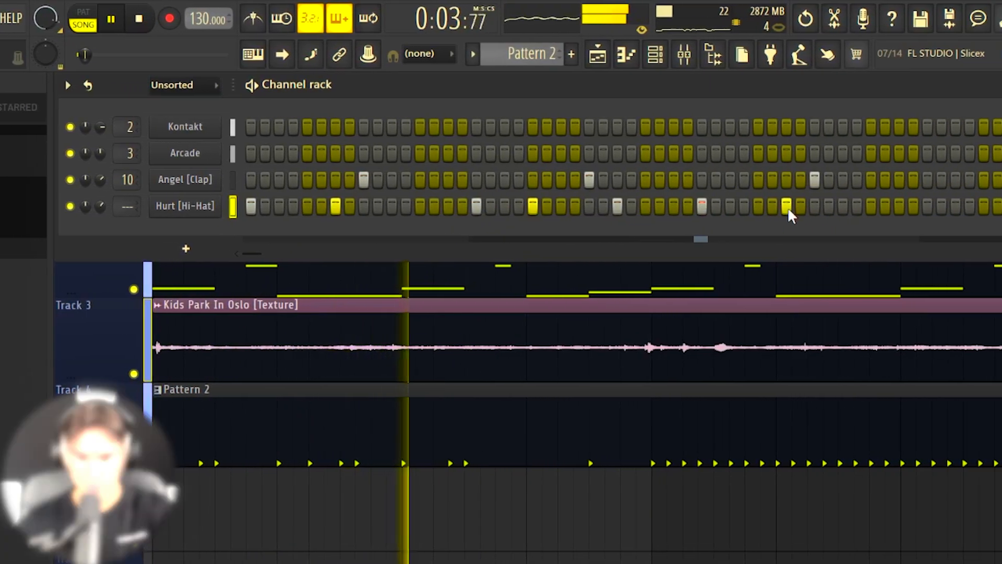
{"action": "left_click", "coordinate": [930, 207]}
{"action": "left_click", "coordinate": [986, 206]}
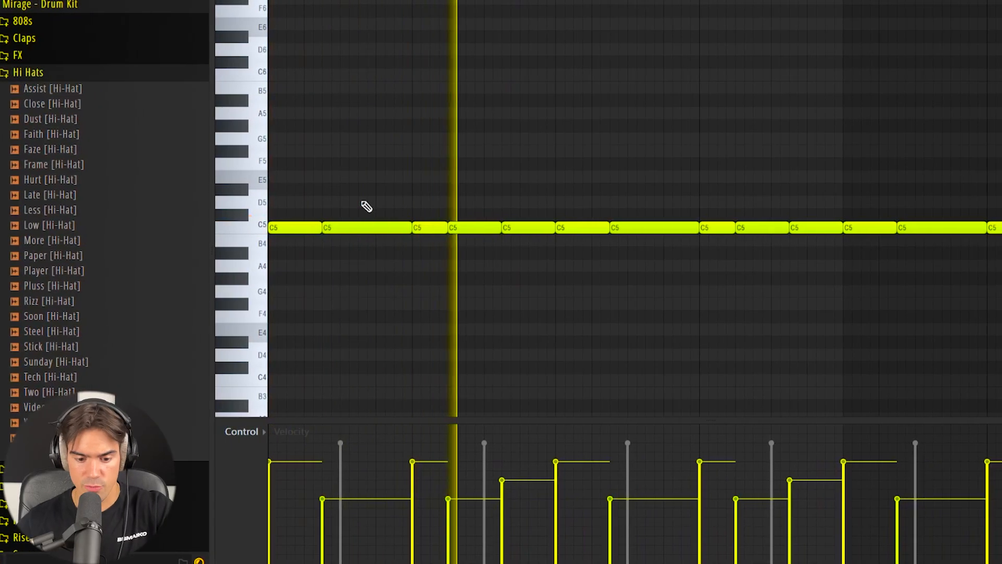
{"action": "scroll", "coordinate": [597, 334], "scroll_direction": "down", "scroll_amount": 2}
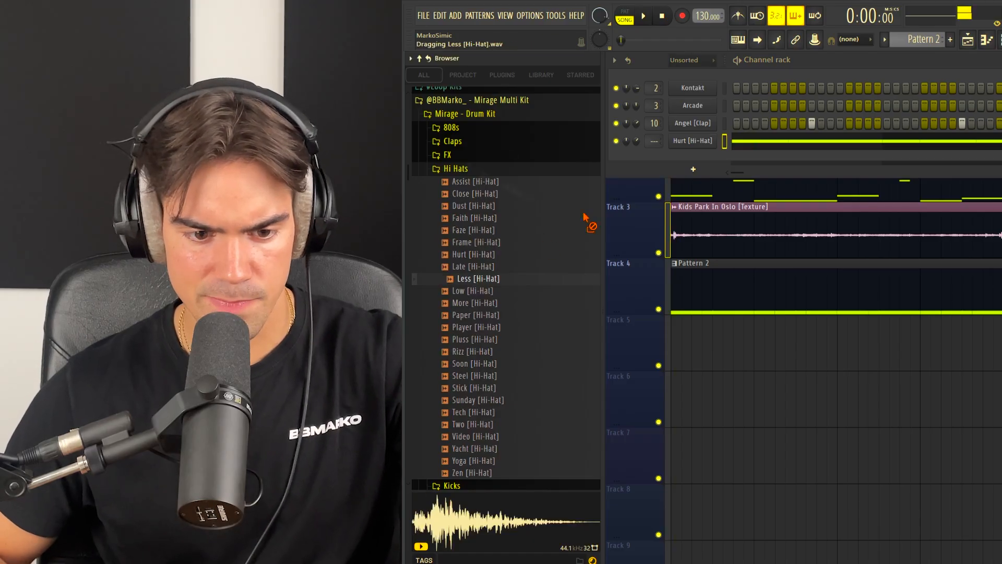
Step: Add Less [Hi-Hat] as a channel and repeat its two-bar pattern of C5 and A4 notes until it fills eight bars
{"action": "left_click_drag", "start_coordinate": [546, 239], "coordinate": [695, 154]}
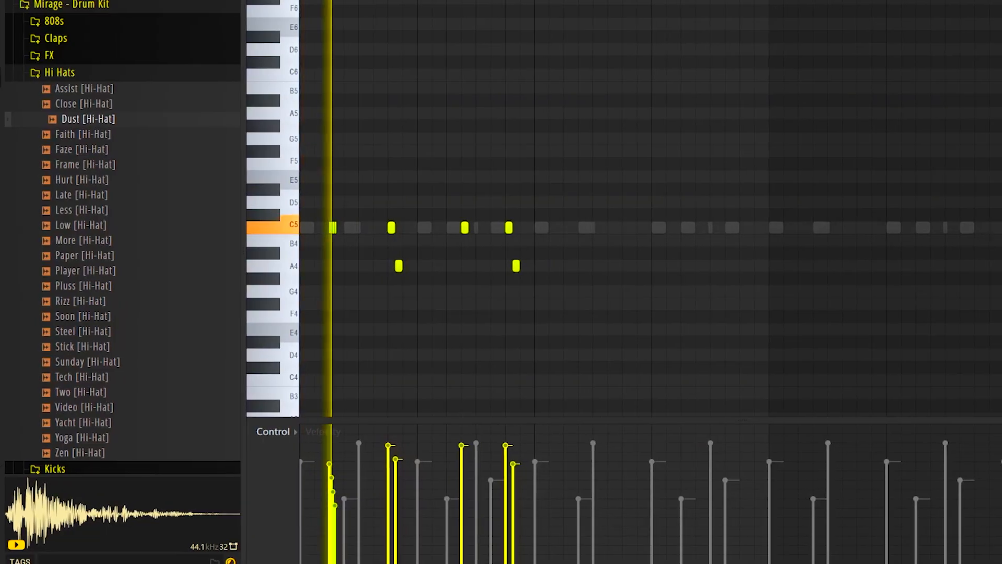
{"action": "key", "text": "ctrl+b"}
{"action": "key", "text": "ctrl+d"}
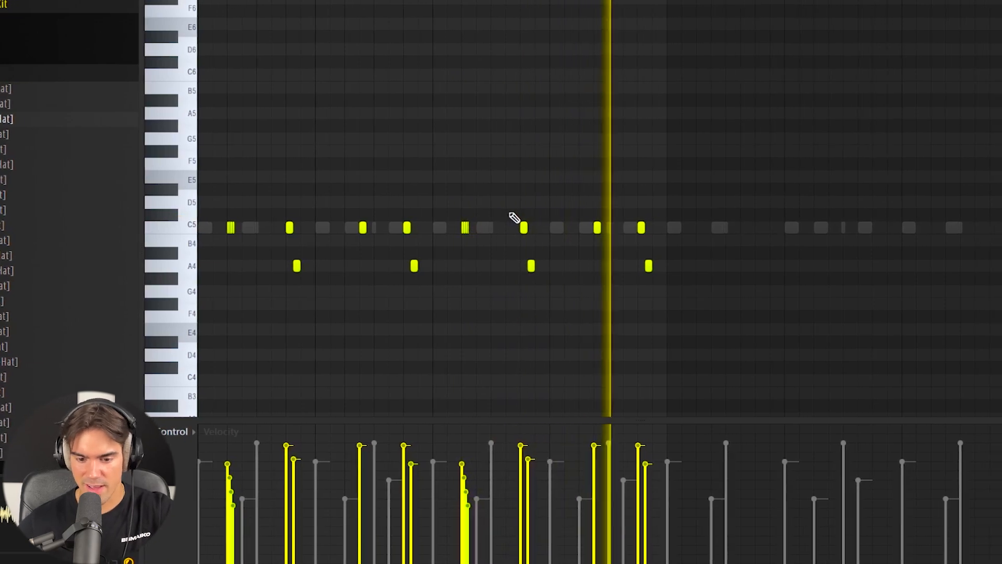
{"action": "key", "text": "ctrl+a"}
{"action": "key", "text": "ctrl+b"}
{"action": "key", "text": "ctrl+d"}
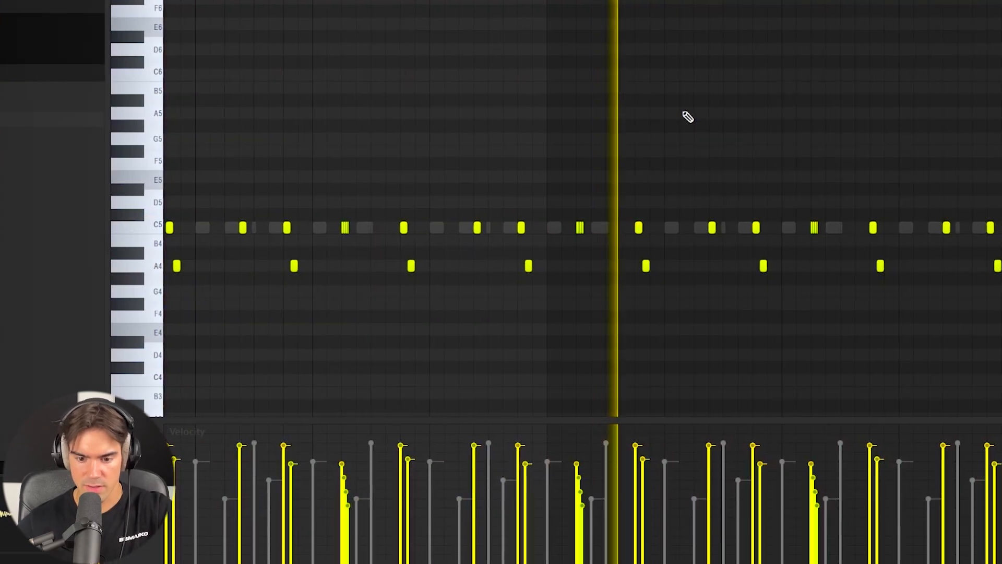
{"action": "scroll", "coordinate": [680, 137], "scroll_direction": "down", "scroll_amount": 1}
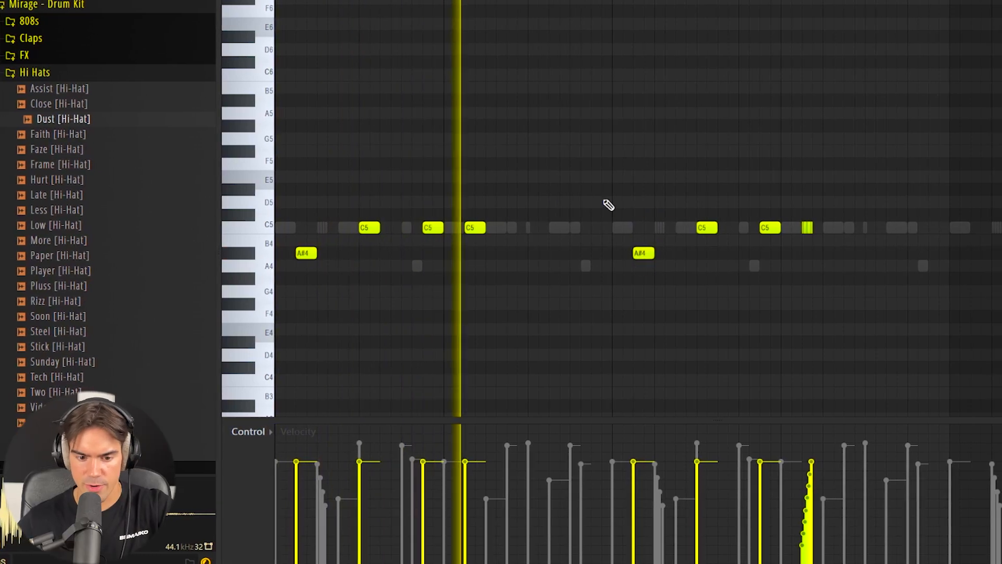
Step: Duplicate the four-bar Dust [Hi-Hat] pattern of A#4 and C5 notes to fill eight bars
{"action": "scroll", "coordinate": [741, 141], "scroll_direction": "down", "scroll_amount": 2}
{"action": "key", "text": "ctrl+a"}
{"action": "key", "text": "ctrl+b"}
{"action": "key", "text": "ctrl+d"}
{"action": "scroll", "coordinate": [620, 199], "scroll_direction": "down", "scroll_amount": 1}
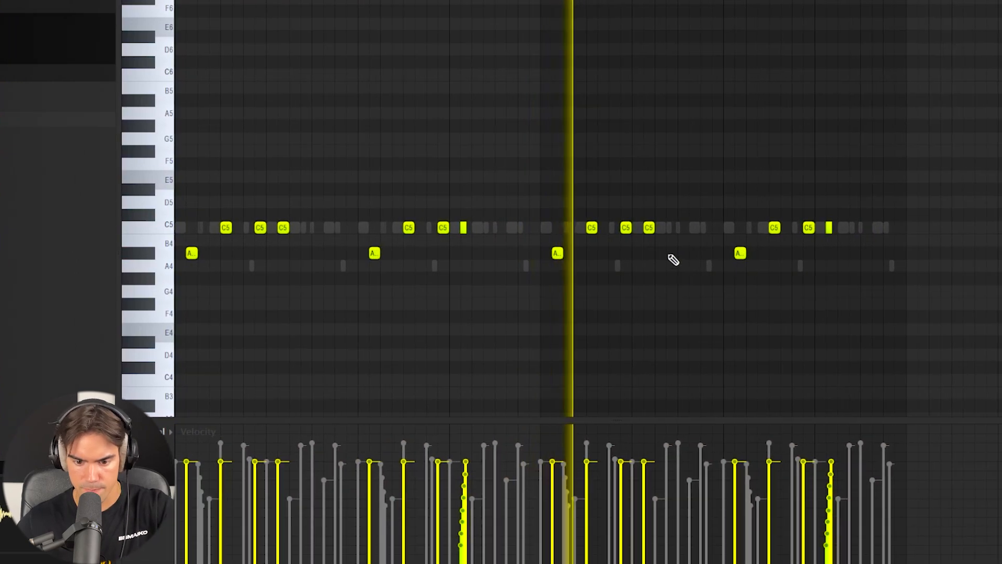
Step: Open the Brand [Rim] channel's notes in the piano roll
{"action": "left_click", "coordinate": [137, 254]}
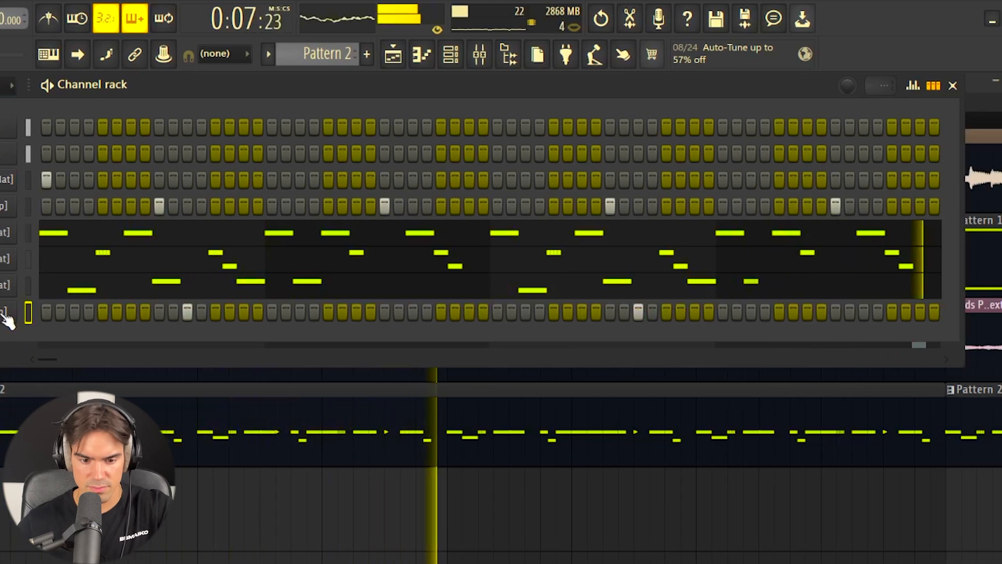
{"action": "right_click", "coordinate": [104, 311]}
{"action": "left_click", "coordinate": [20, 309]}
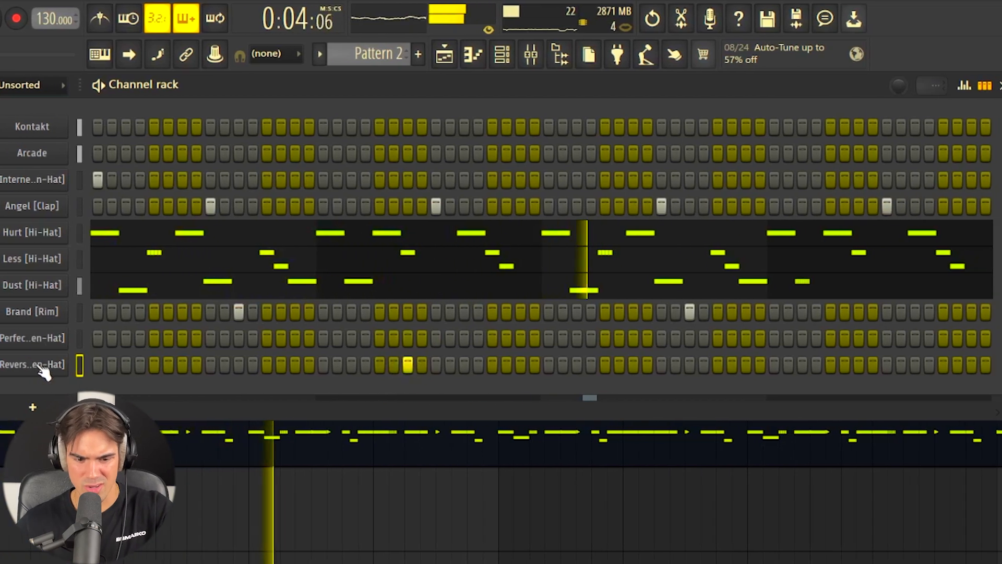
Step: Open the reversed open hat's single note in the piano roll and repeat it four bars further on
{"action": "right_click", "coordinate": [218, 364]}
{"action": "left_click", "coordinate": [30, 366]}
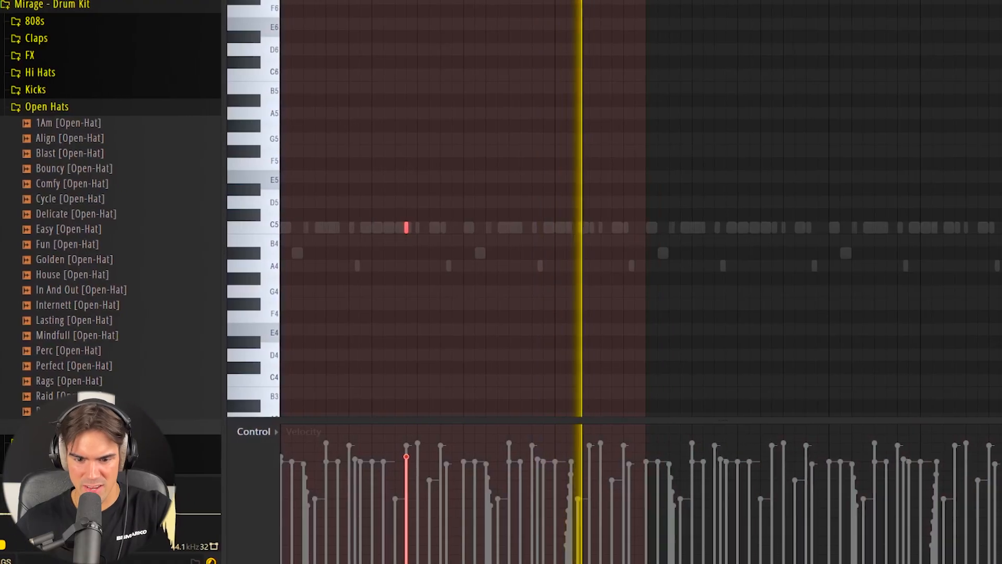
{"action": "key", "text": "ctrl+a"}
{"action": "left_click_drag", "start_coordinate": [749, 219], "coordinate": [792, 243]}
{"action": "key", "text": "ctrl+d"}
{"action": "scroll", "coordinate": [799, 233], "scroll_direction": "up", "scroll_amount": 4}
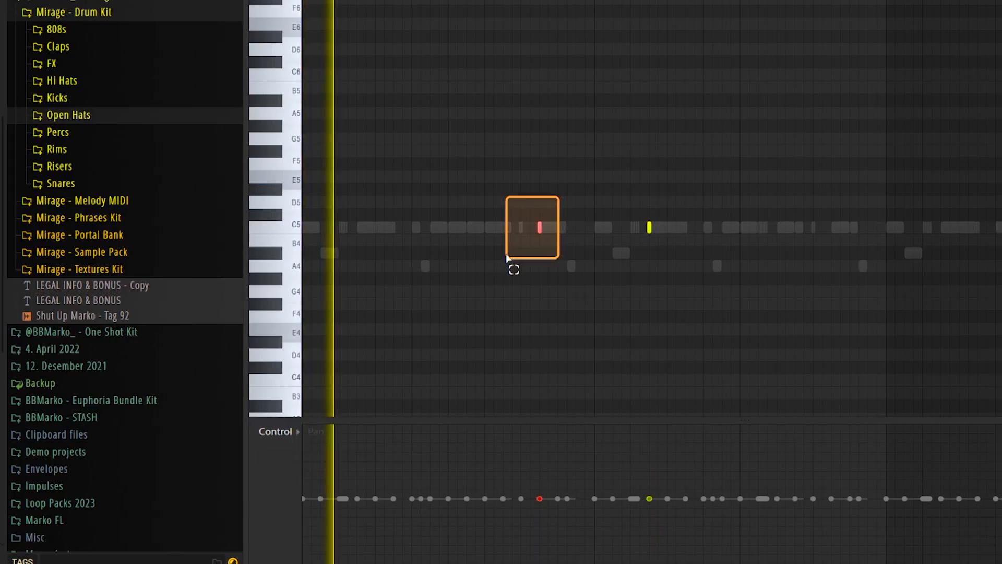
Step: Pan the first of the two C5 notes to the left and the second to the right
{"action": "scroll", "coordinate": [501, 253], "scroll_direction": "down", "scroll_amount": 5}
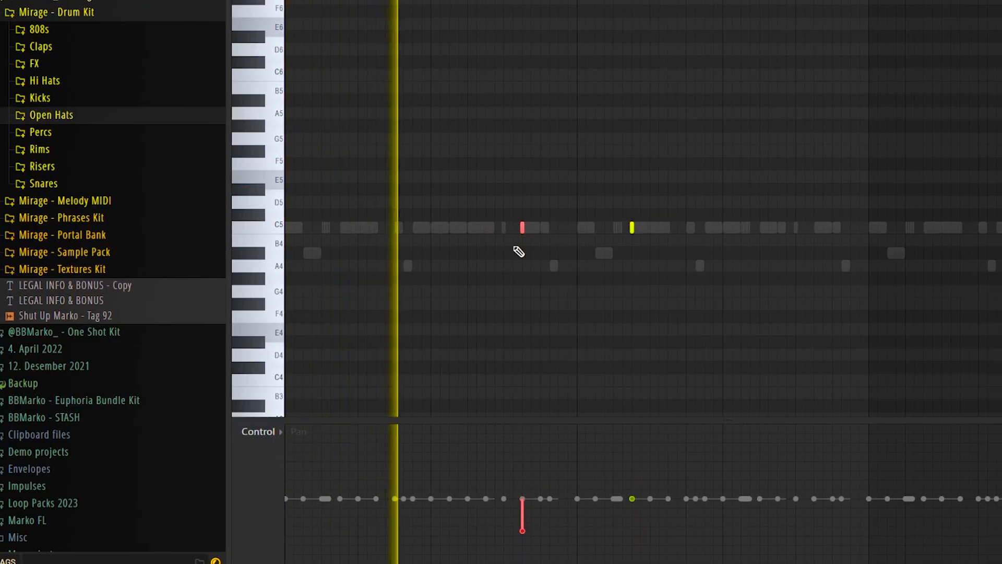
{"action": "scroll", "coordinate": [534, 237], "scroll_direction": "down", "scroll_amount": 1}
{"action": "left_click_drag", "start_coordinate": [573, 218], "coordinate": [700, 252]}
{"action": "scroll", "coordinate": [693, 254], "scroll_direction": "up", "scroll_amount": 4}
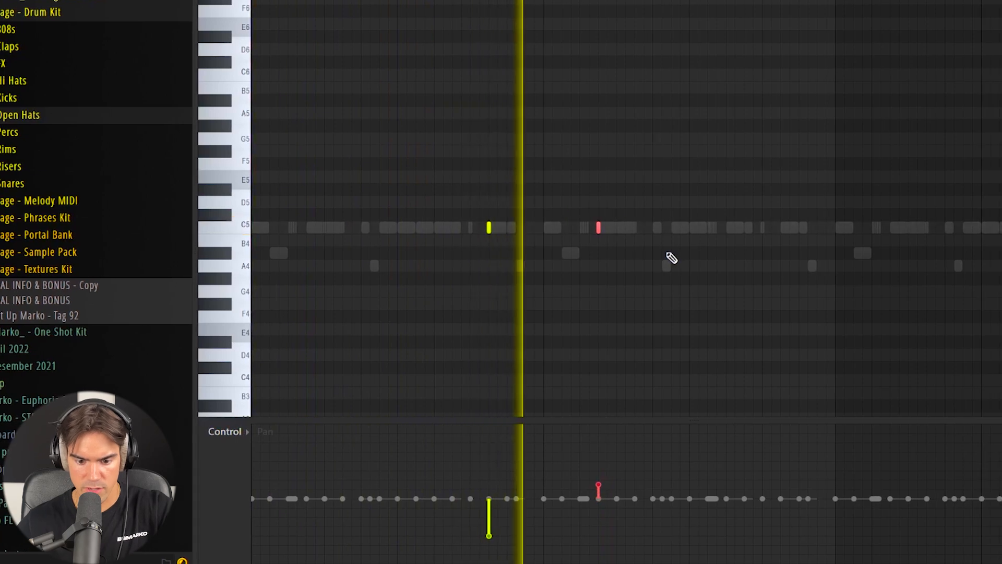
{"action": "scroll", "coordinate": [662, 256], "scroll_direction": "up", "scroll_amount": 2}
{"action": "left_click", "coordinate": [996, 240], "text": "ctrl"}
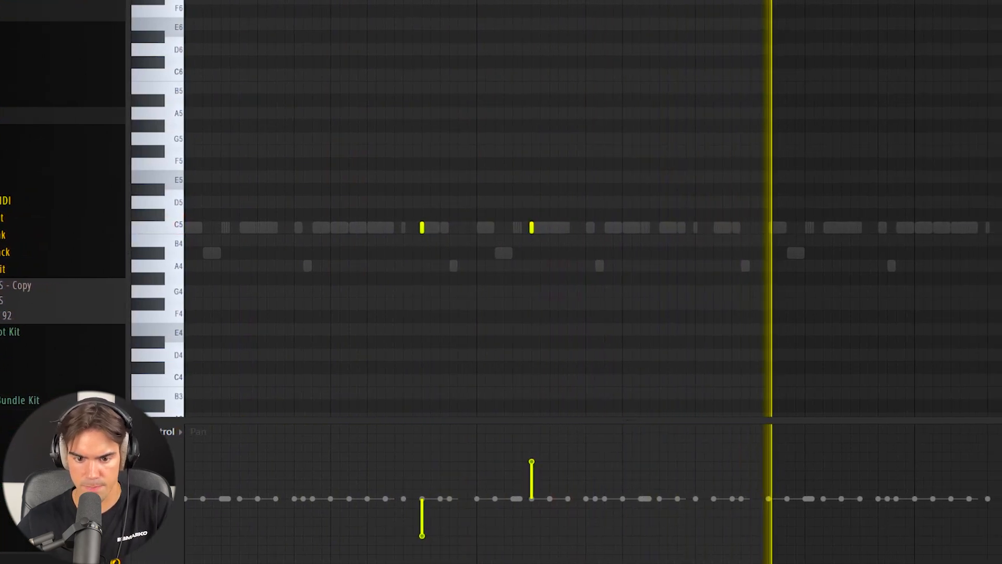
Step: Repeat the left- and right-panned pair of C5 notes four bars further on in the piano roll
{"action": "scroll", "coordinate": [874, 40], "scroll_direction": "right", "scroll_amount": 4}
{"action": "left_click_drag", "start_coordinate": [716, 209], "coordinate": [810, 292]}
{"action": "scroll", "coordinate": [807, 288], "scroll_direction": "up", "scroll_amount": 5}
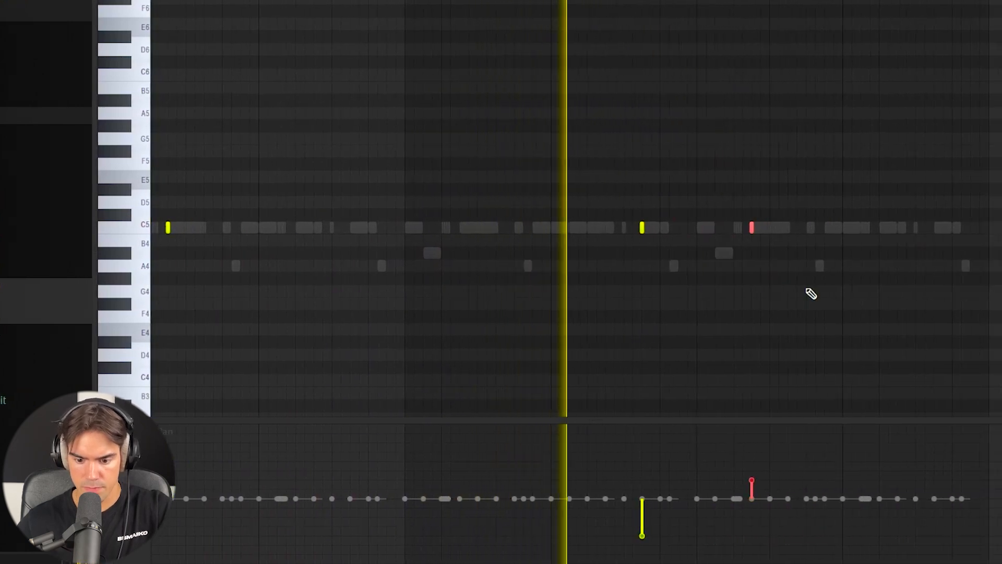
{"action": "scroll", "coordinate": [790, 288], "scroll_direction": "up", "scroll_amount": 1}
{"action": "left_click", "coordinate": [747, 263], "text": "ctrl"}
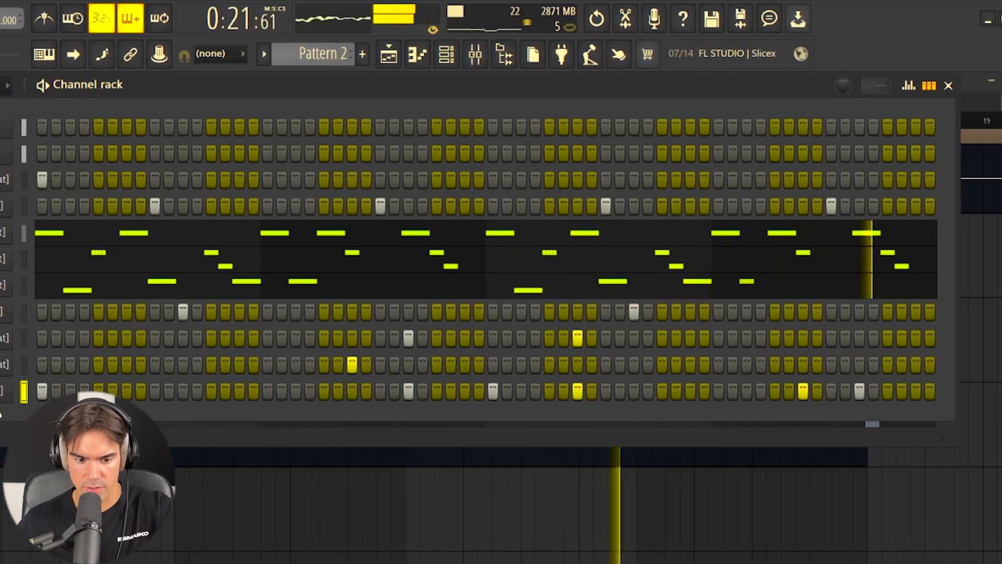
Step: Chop the late C5 note of the Depth [Kick] pattern into shorter hits and rework the closing hits
{"action": "right_click", "coordinate": [69, 392]}
{"action": "left_click", "coordinate": [102, 388]}
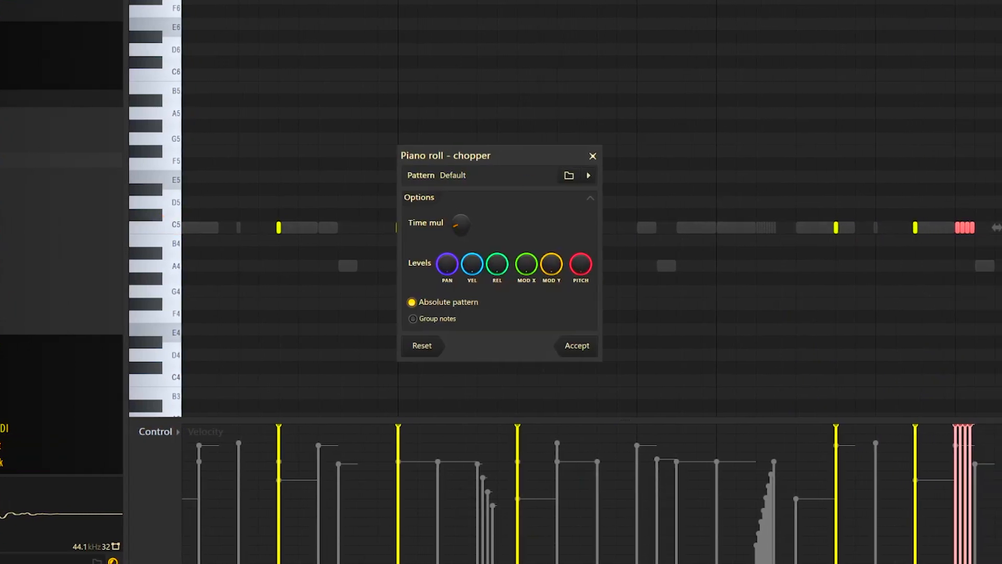
{"action": "left_click", "coordinate": [571, 354]}
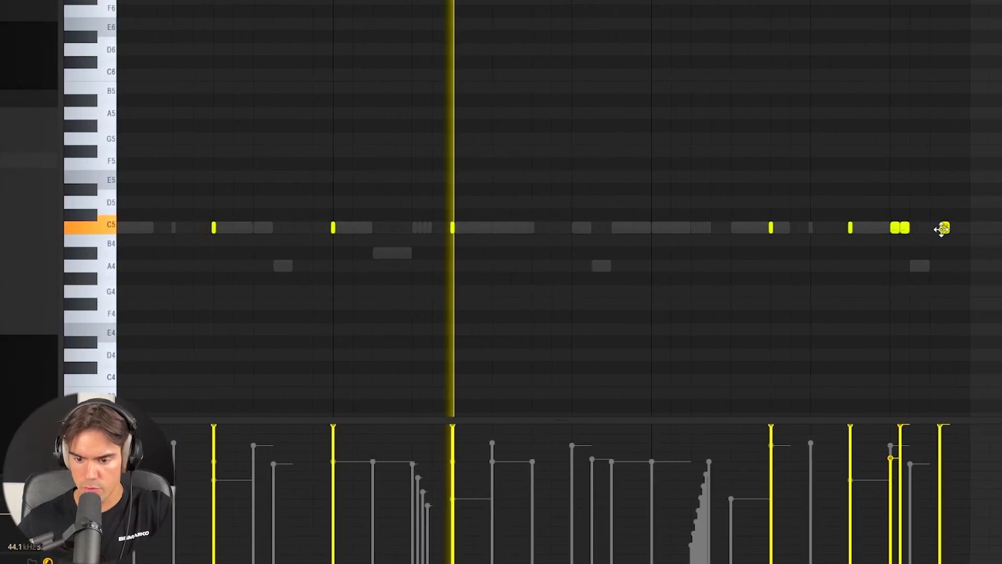
{"action": "right_click", "coordinate": [944, 229]}
{"action": "left_click", "coordinate": [911, 228]}
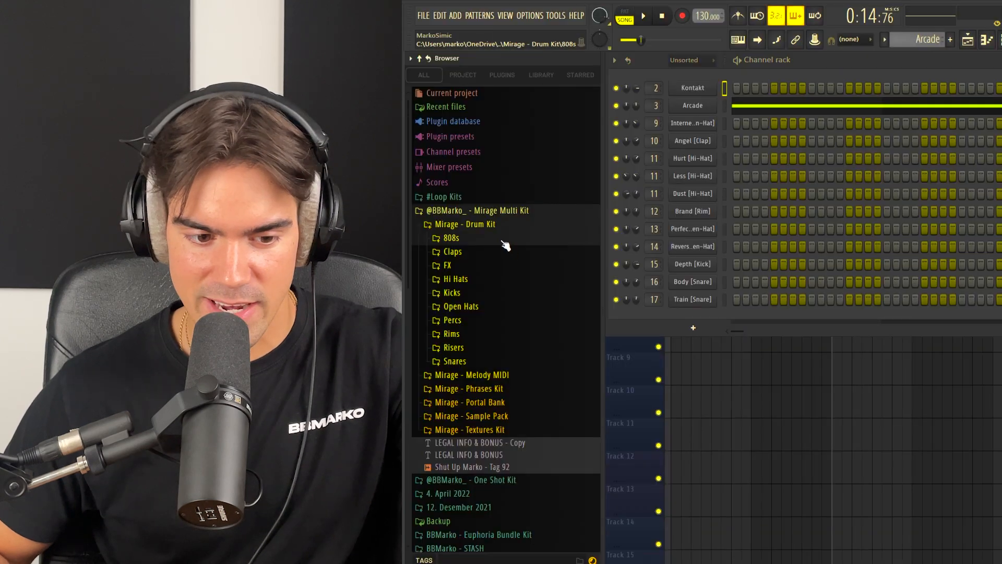
Step: Add the Ace [808] sample from the Mirage drum kit as a channel and paste the kick's notes into it
{"action": "left_click", "coordinate": [503, 242]}
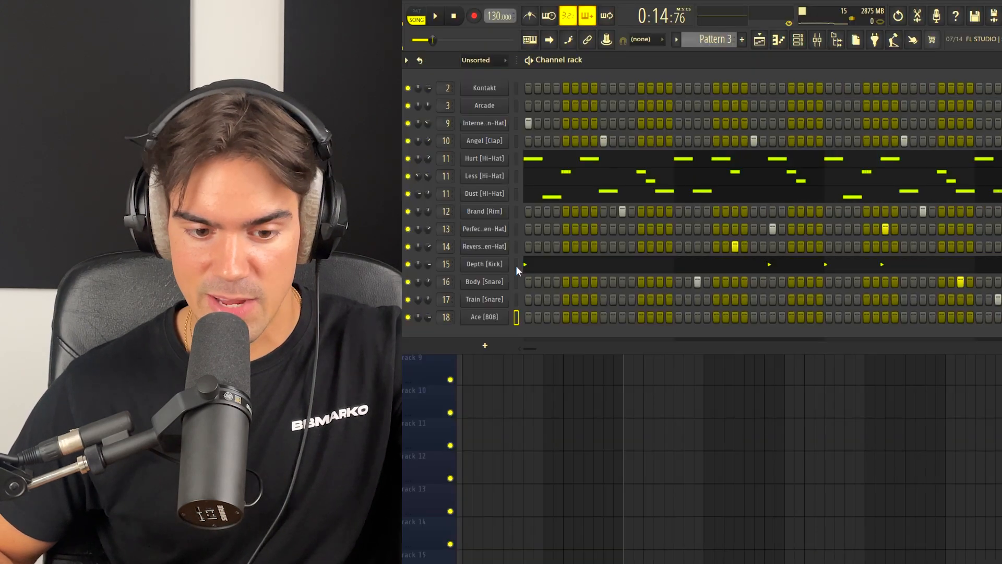
{"action": "left_click", "coordinate": [516, 265]}
{"action": "left_click", "coordinate": [518, 317]}
{"action": "key", "text": "ctrl+v"}
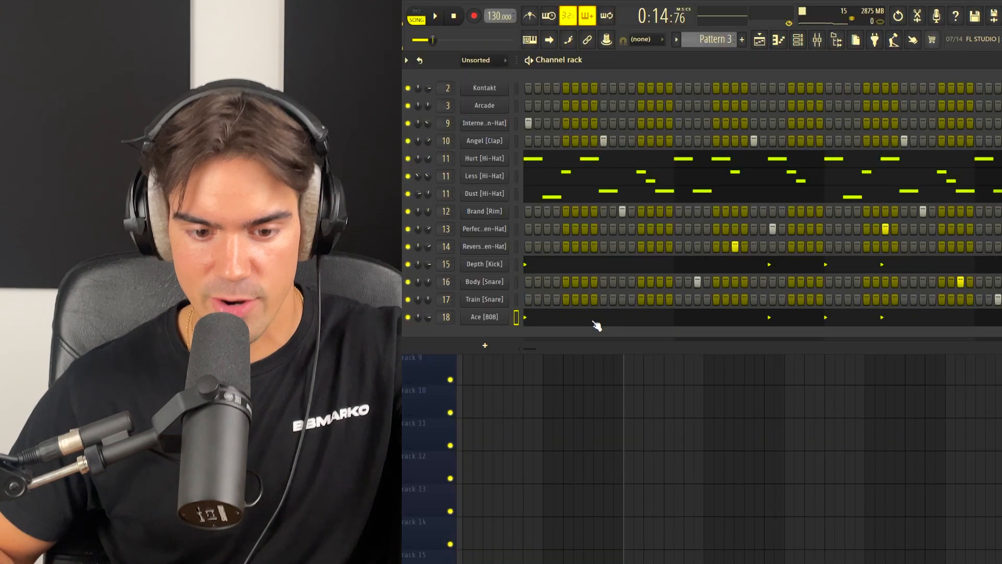
Step: Open the Ace [808] notes in the piano roll and lower the two notes ending bar four to D5
{"action": "left_click", "coordinate": [594, 318]}
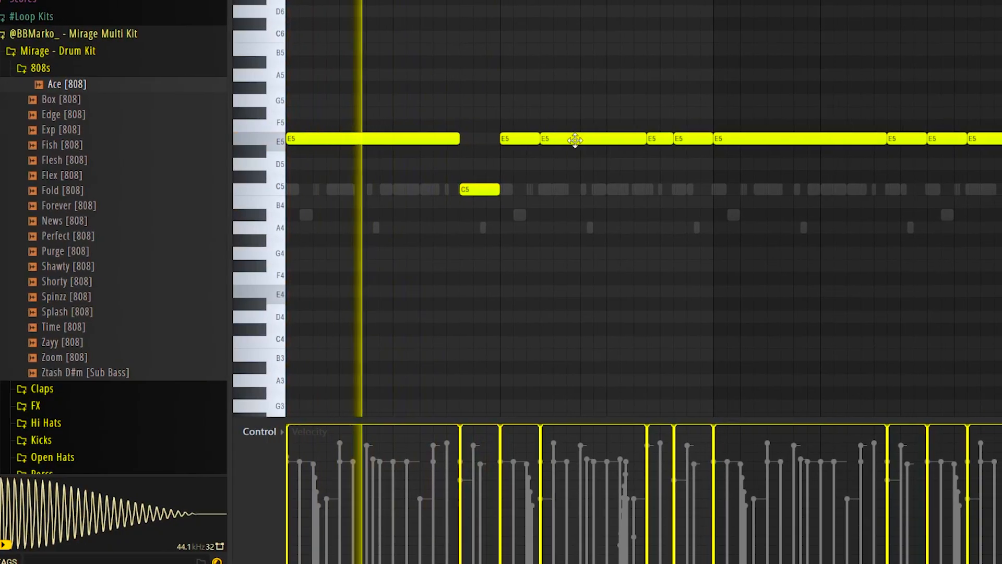
{"action": "mouse_move", "coordinate": [659, 138]}
{"action": "left_mouse_down"}
{"action": "mouse_move", "coordinate": [687, 141]}
{"action": "mouse_move", "coordinate": [688, 166]}
{"action": "left_mouse_up"}
{"action": "left_click", "coordinate": [714, 157], "text": "ctrl"}
Step: In the second four bars of the 808, lower the note ending bar six to C5 and the closing notes to D5
{"action": "scroll", "coordinate": [721, 136], "scroll_direction": "down", "scroll_amount": 1}
{"action": "left_click_drag", "start_coordinate": [730, 115], "coordinate": [1001, 208]}
{"action": "left_click", "coordinate": [907, 163], "text": "ctrl"}
{"action": "left_click_drag", "start_coordinate": [816, 139], "coordinate": [778, 192]}
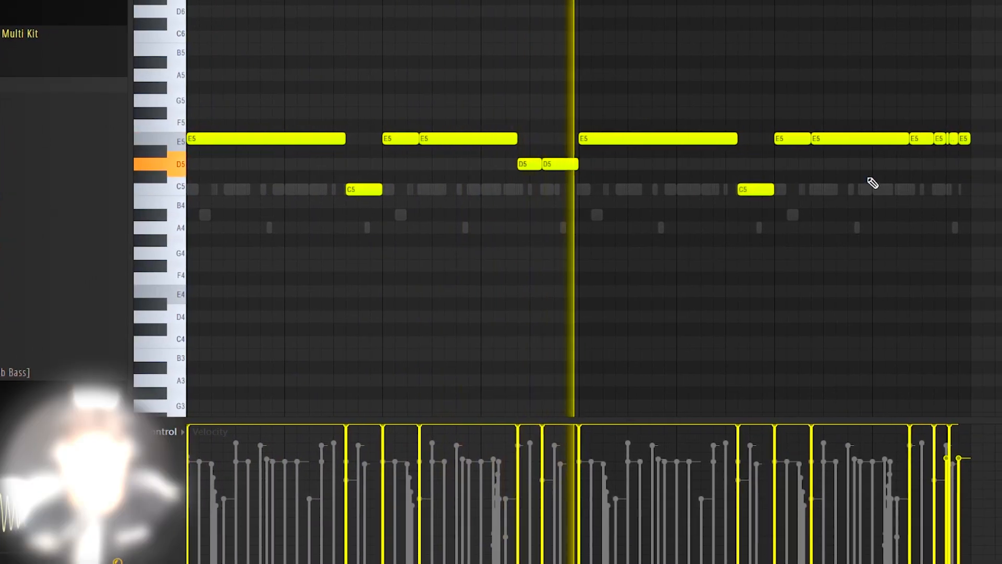
{"action": "left_click_drag", "start_coordinate": [906, 152], "coordinate": [866, 166]}
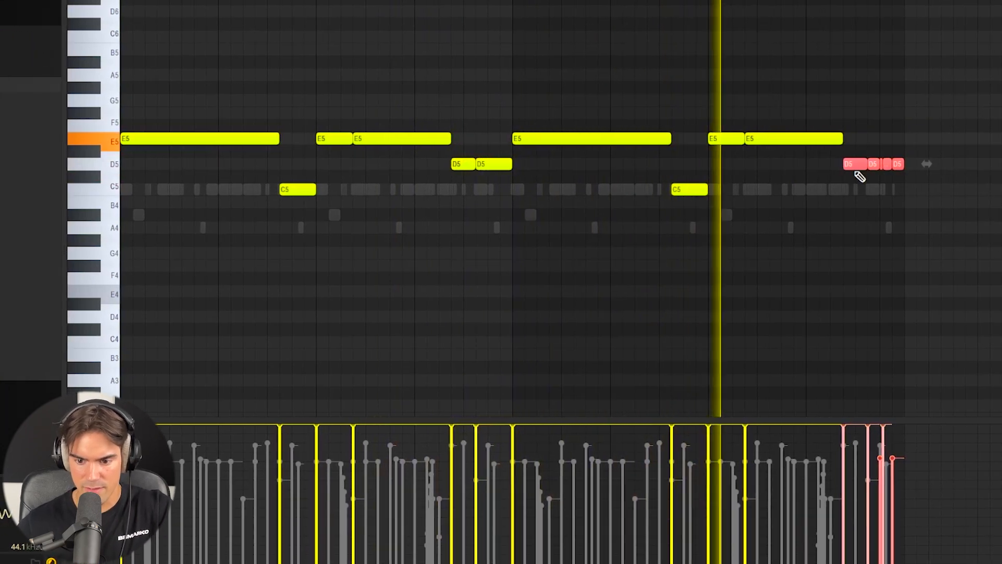
{"action": "key", "text": "ctrl+d"}
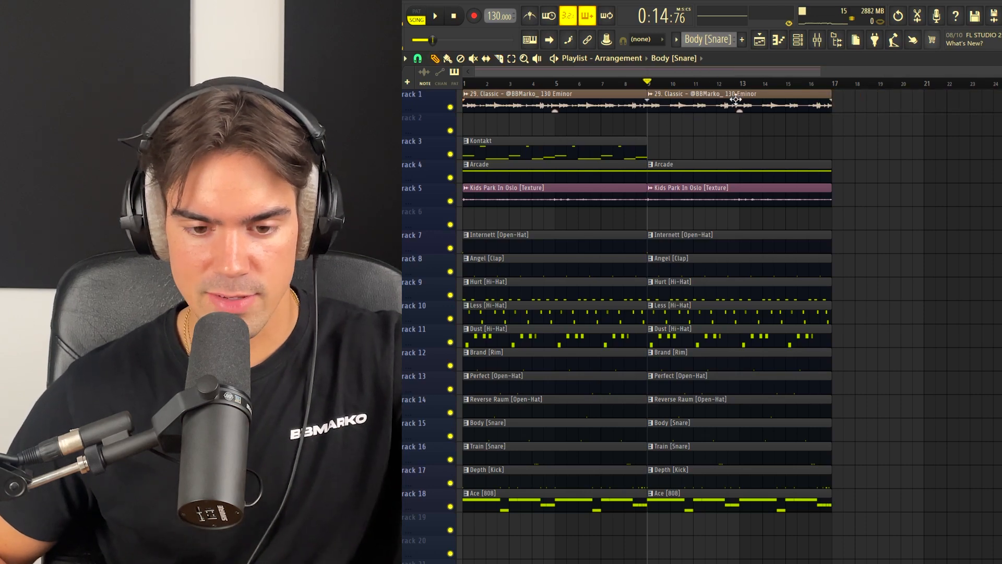
Step: Move the bar 9 sample clip to track 2 and thin out bars 1–8 by removing the drum clips and Kontakt's first four bars
{"action": "left_click_drag", "start_coordinate": [737, 98], "coordinate": [738, 122]}
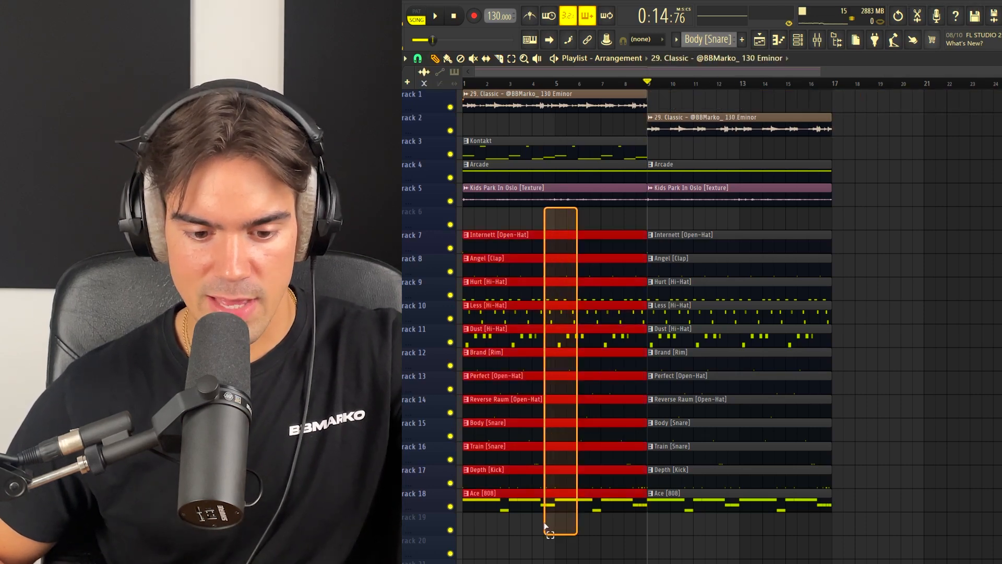
{"action": "key", "text": "Delete"}
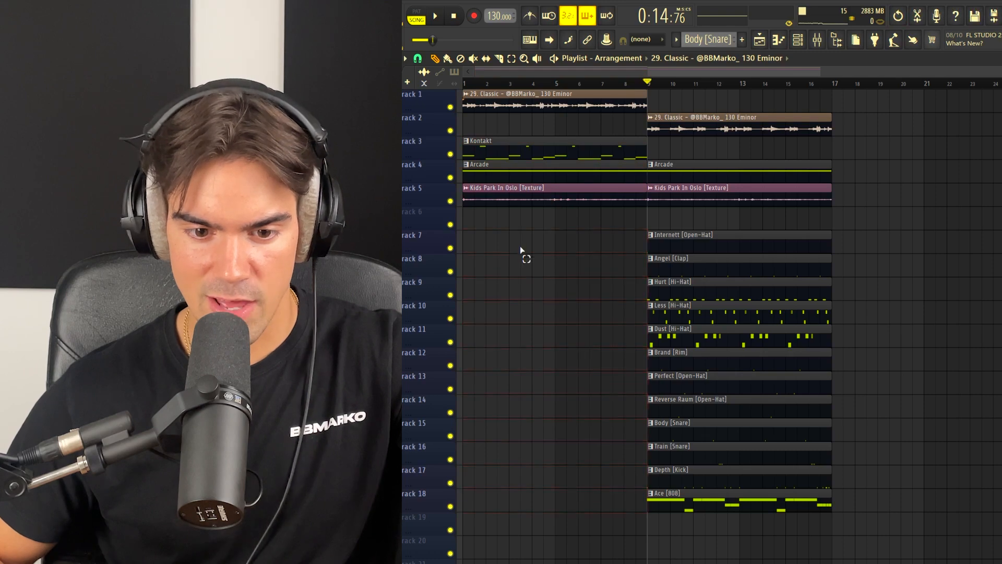
{"action": "left_click", "coordinate": [476, 153]}
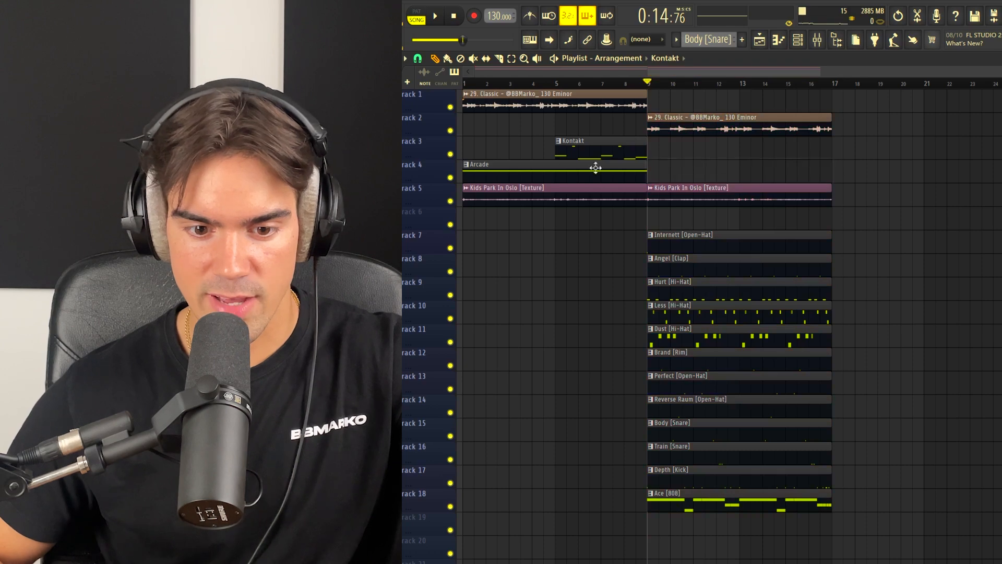
Step: Fill bars 17–24 with copies of the sample, Arcade, texture and drum clips, and repeat the bars 9–16 section at bar 25
{"action": "left_click_drag", "start_coordinate": [505, 106], "coordinate": [877, 126]}
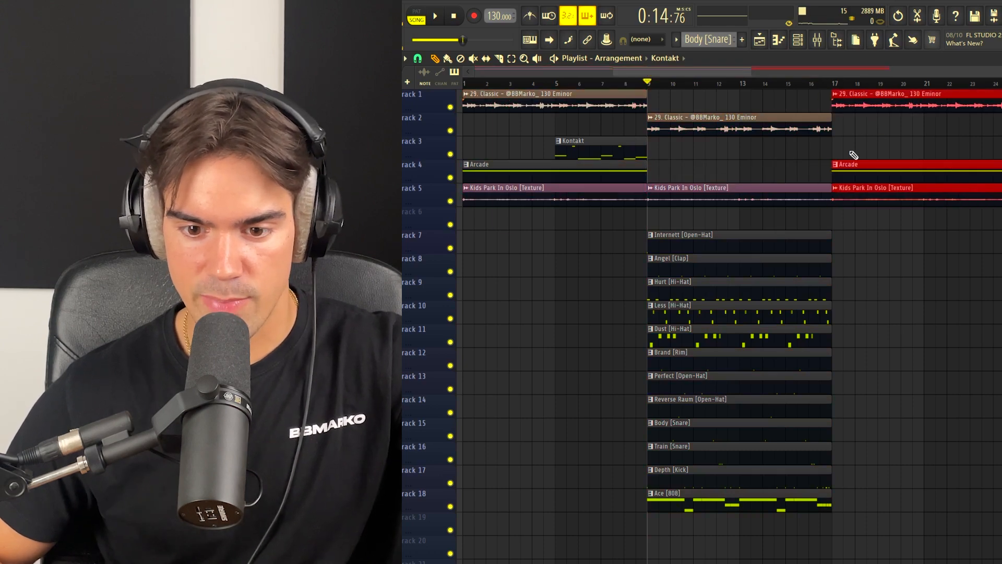
{"action": "left_click_drag", "start_coordinate": [893, 83], "coordinate": [704, 110]}
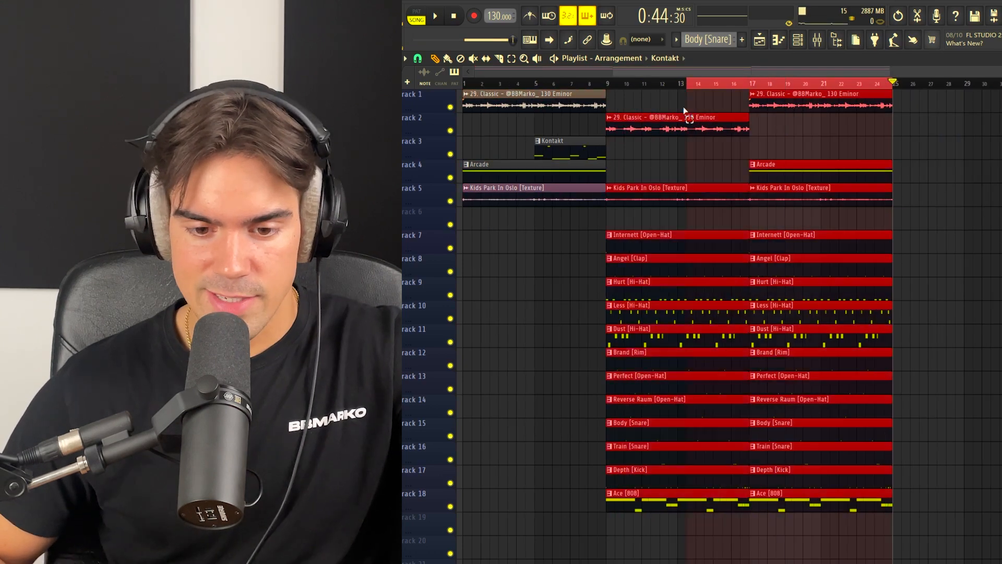
{"action": "left_click_drag", "start_coordinate": [608, 114], "coordinate": [989, 125]}
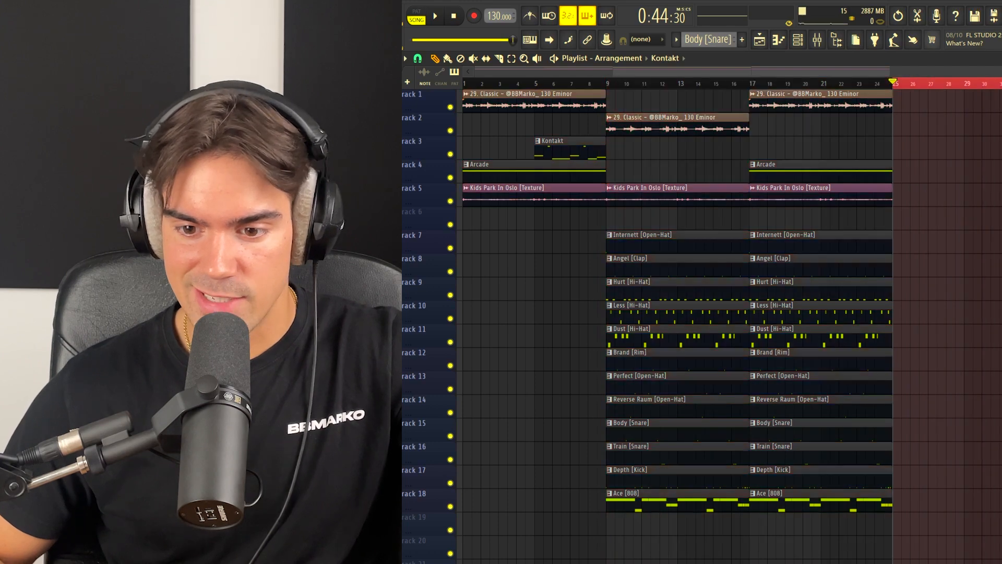
{"action": "left_click_drag", "start_coordinate": [647, 498], "coordinate": [936, 480]}
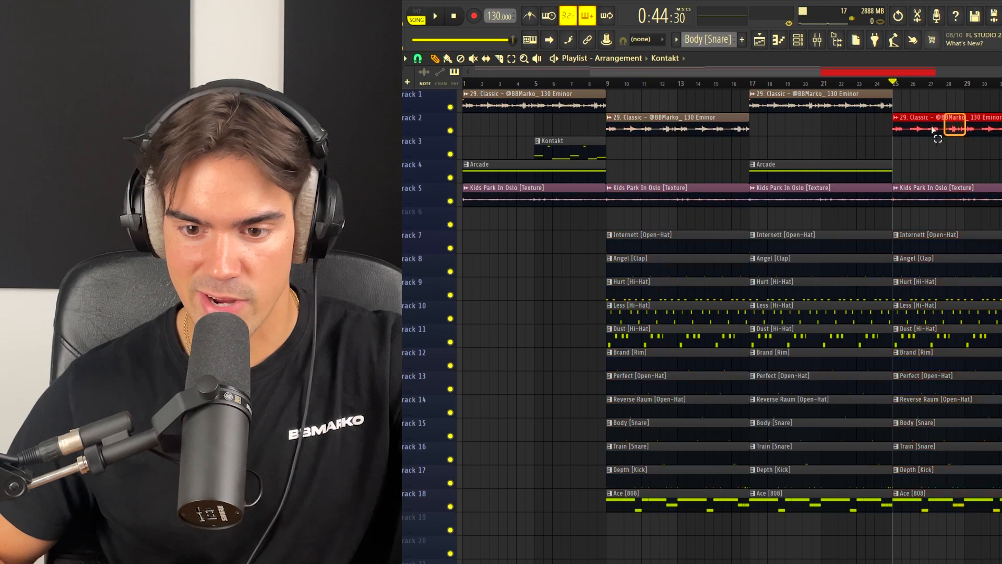
Step: In the bar 25 section, delete the Depth [Kick] clip and start the rim, Perfect and Reverse open-hat, and snare clips at bar 29
{"action": "scroll", "coordinate": [897, 269], "scroll_direction": "up", "scroll_amount": 3}
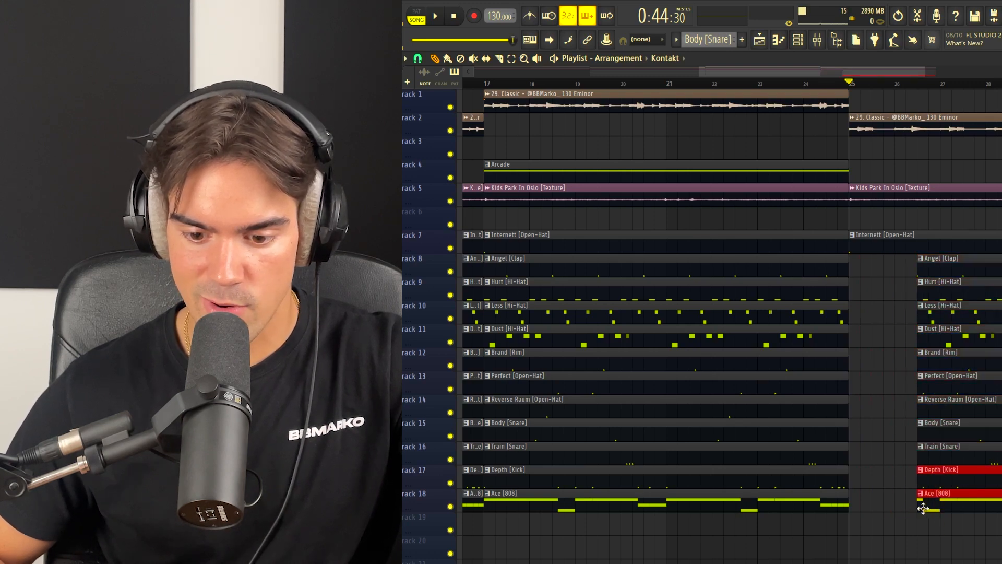
{"action": "right_click", "coordinate": [981, 480]}
{"action": "scroll", "coordinate": [987, 479], "scroll_direction": "down", "scroll_amount": 1}
{"action": "left_click_drag", "start_coordinate": [986, 478], "coordinate": [842, 377]}
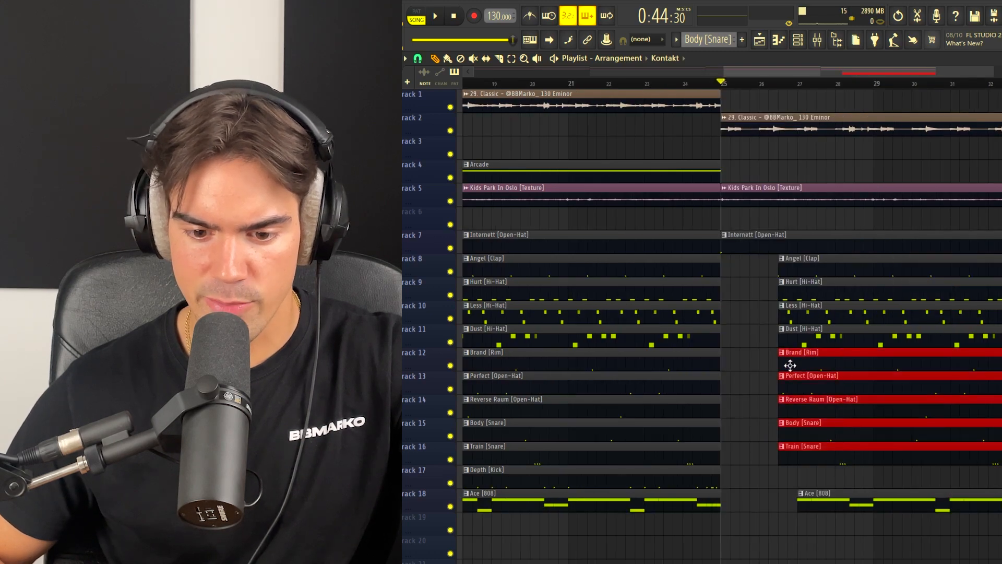
{"action": "left_click_drag", "start_coordinate": [783, 364], "coordinate": [879, 361]}
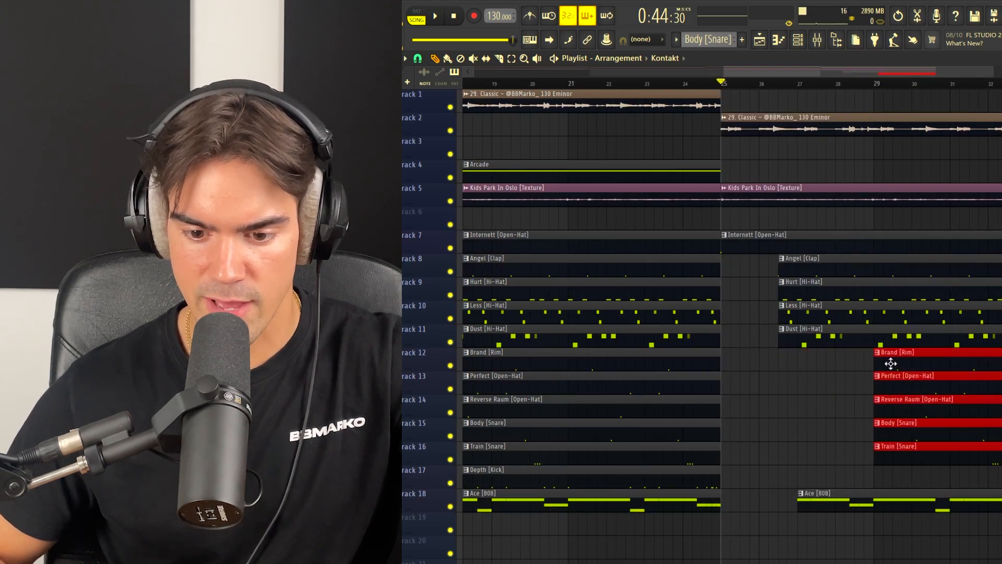
Step: Copy the bars 17–24 section to bar 33 and delete the copied Internett [Open-Hat] clip
{"action": "left_click_drag", "start_coordinate": [643, 523], "coordinate": [682, 106]}
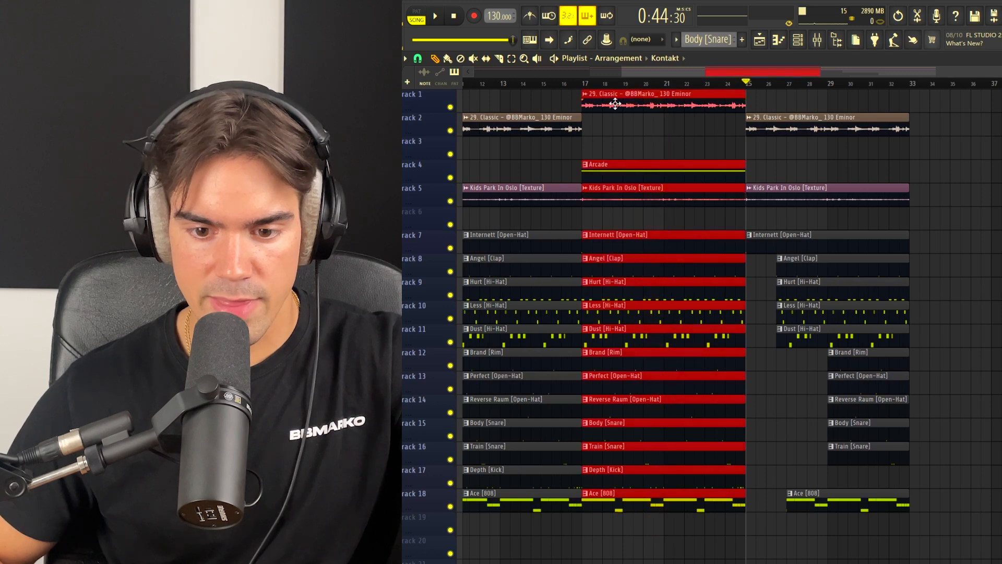
{"action": "left_click_drag", "start_coordinate": [619, 104], "coordinate": [947, 104]}
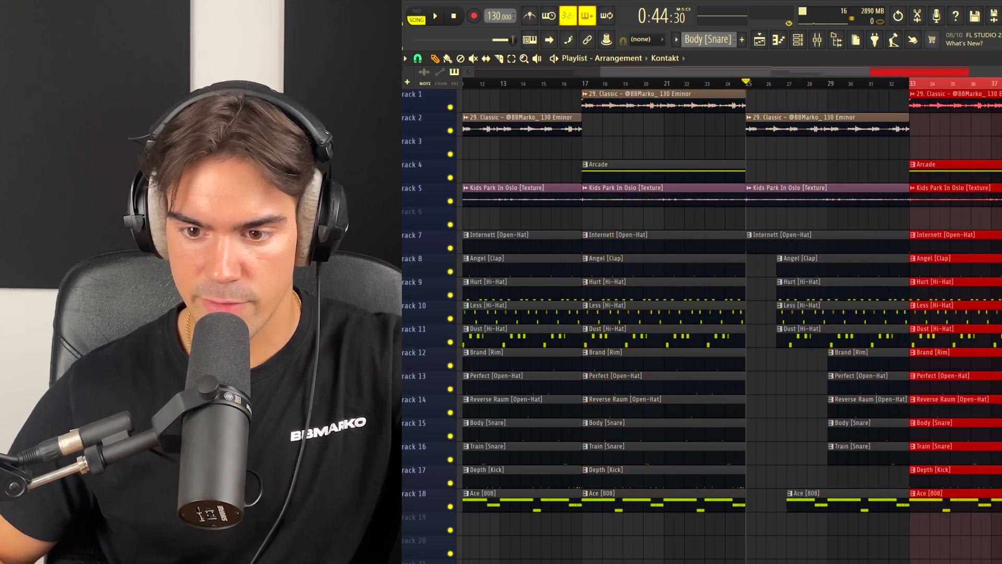
{"action": "left_click", "coordinate": [911, 83]}
{"action": "left_click_drag", "start_coordinate": [1000, 543], "coordinate": [963, 86]}
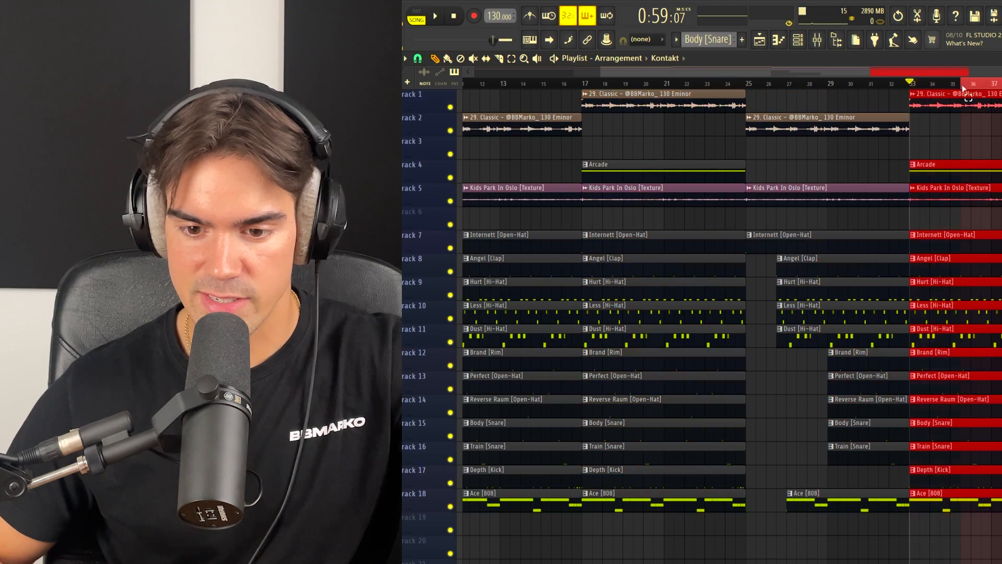
{"action": "left_click", "coordinate": [932, 85]}
{"action": "right_click", "coordinate": [973, 244]}
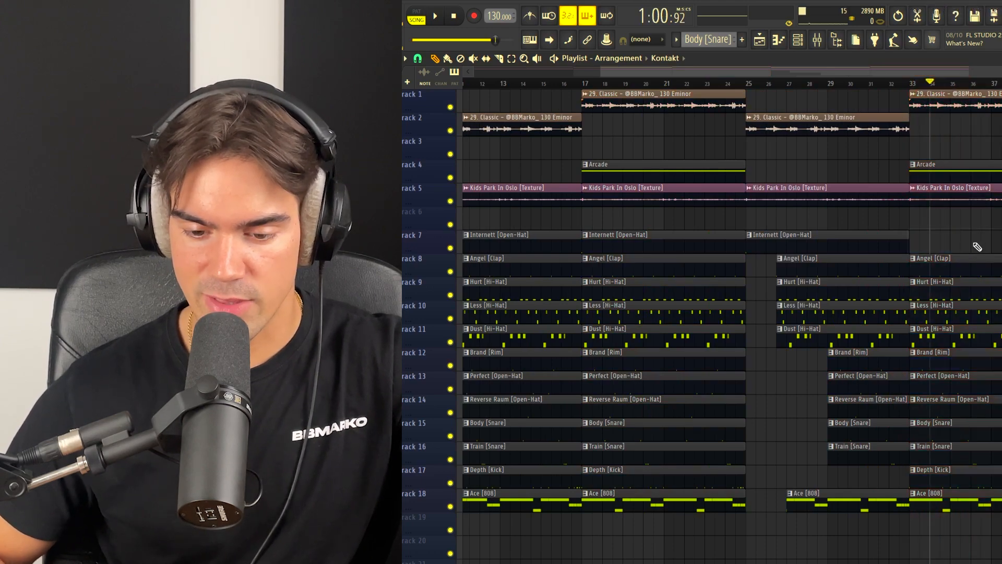
Step: Build a break at bar 41 from copies of the sample, Kontakt, Arcade, texture and Internett [Open-Hat] clips
{"action": "scroll", "coordinate": [779, 315], "scroll_direction": "down", "scroll_amount": 3}
{"action": "left_click", "coordinate": [978, 85]}
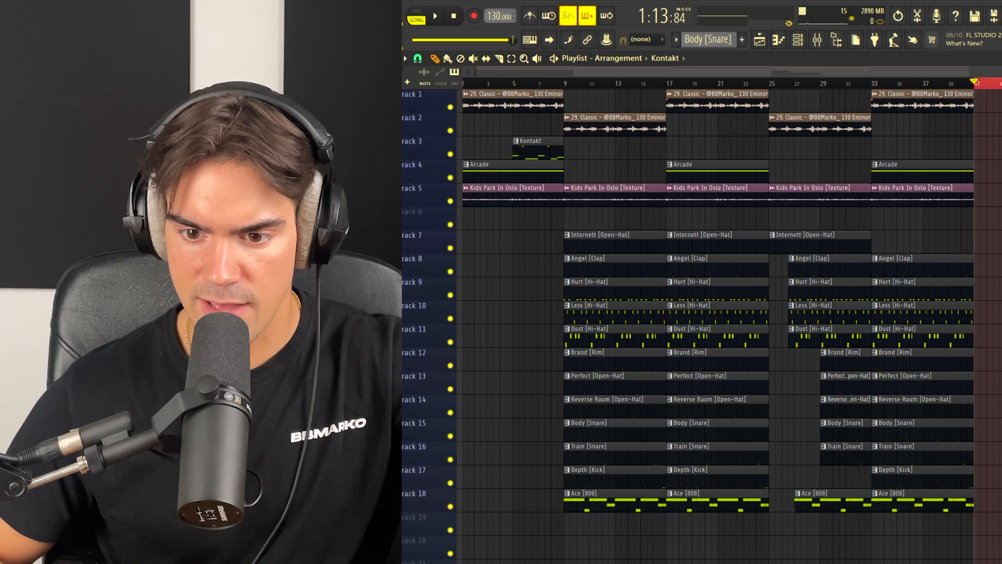
{"action": "left_click_drag", "start_coordinate": [906, 111], "coordinate": [963, 197]}
{"action": "key", "text": "ctrl+b"}
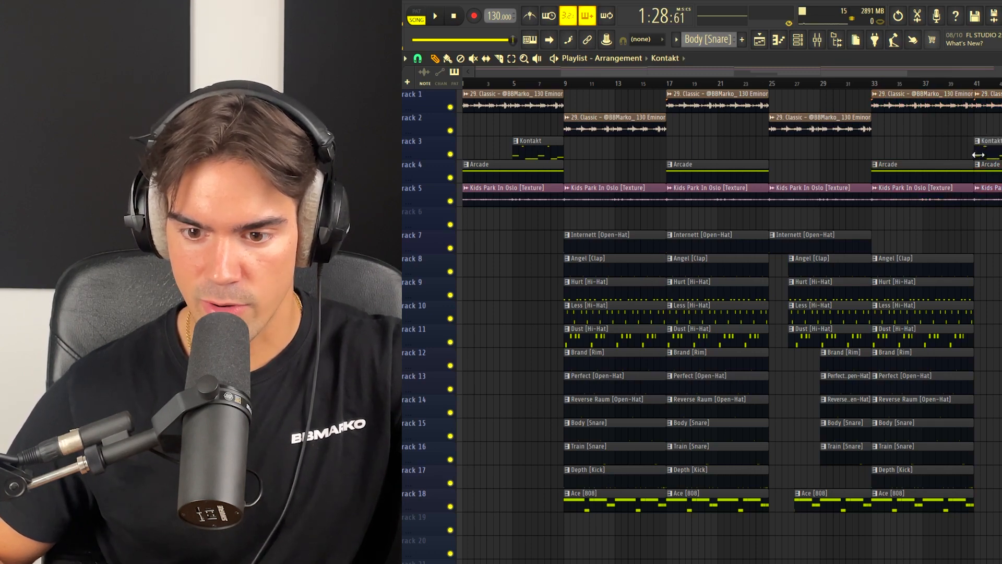
{"action": "left_click_drag", "start_coordinate": [849, 238], "coordinate": [999, 243]}
Step: Copy the full drum section beginning at bar 9, with its sample and texture clips, to bar 49
{"action": "left_click_drag", "start_coordinate": [576, 532], "coordinate": [701, 100]}
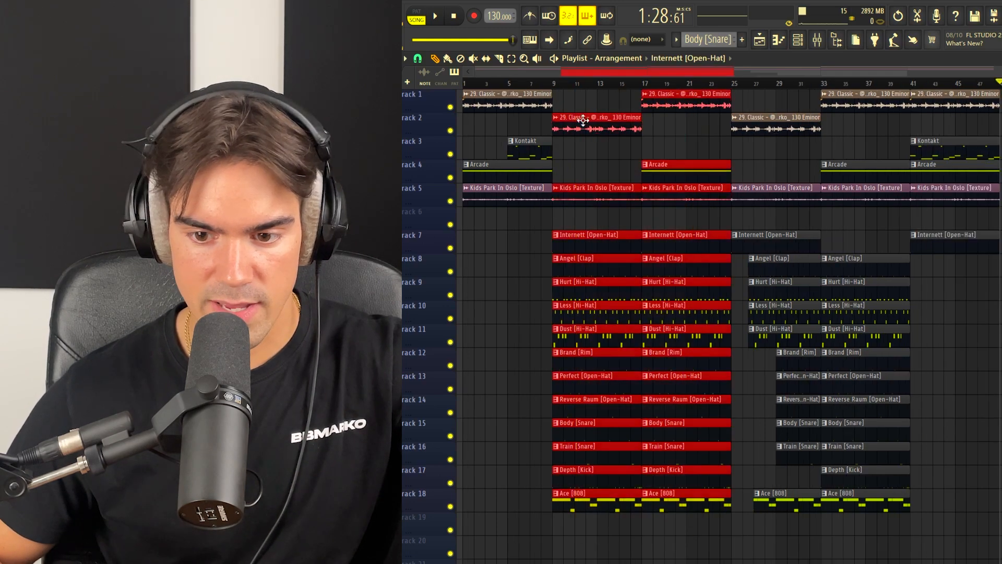
{"action": "left_click_drag", "start_coordinate": [583, 121], "coordinate": [1001, 200]}
{"action": "scroll", "coordinate": [909, 187], "scroll_direction": "down", "scroll_amount": 1}
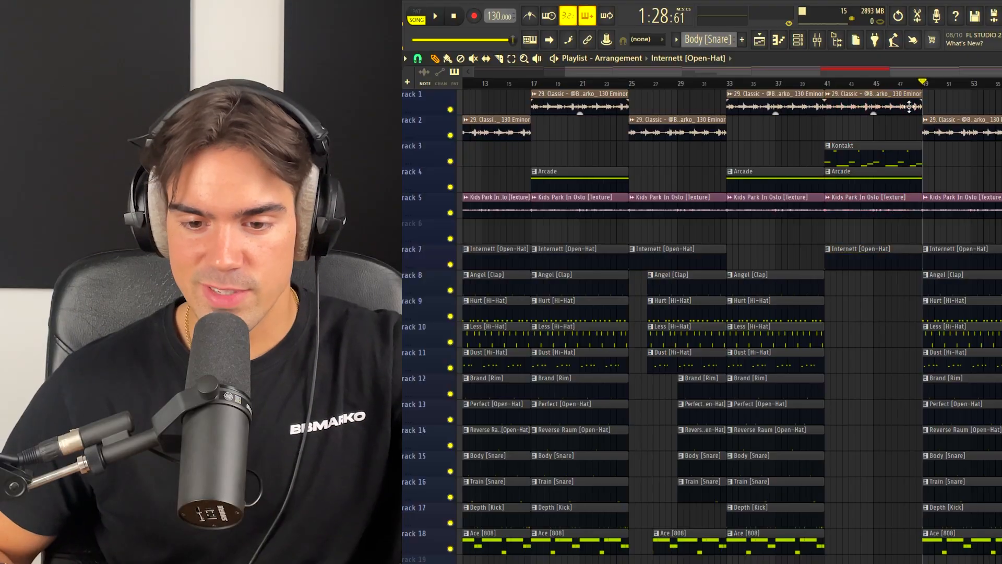
{"action": "left_click_drag", "start_coordinate": [909, 107], "coordinate": [834, 250]}
Step: Route the melodic mixer tracks into Insert 7 and load Fruity Love Philter on that insert
{"action": "key", "text": "F9"}
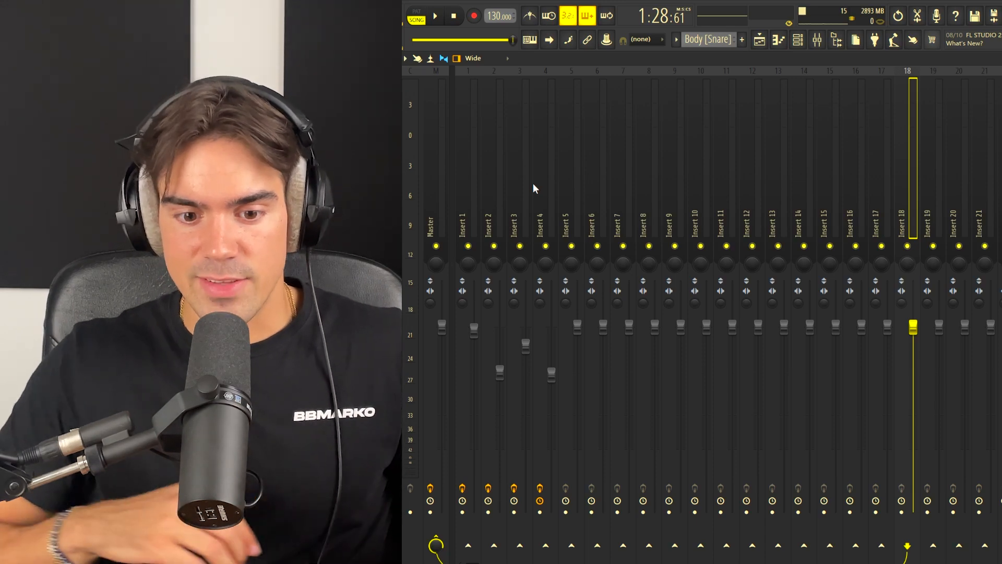
{"action": "left_click_drag", "start_coordinate": [468, 183], "coordinate": [585, 214]}
{"action": "right_click", "coordinate": [627, 548]}
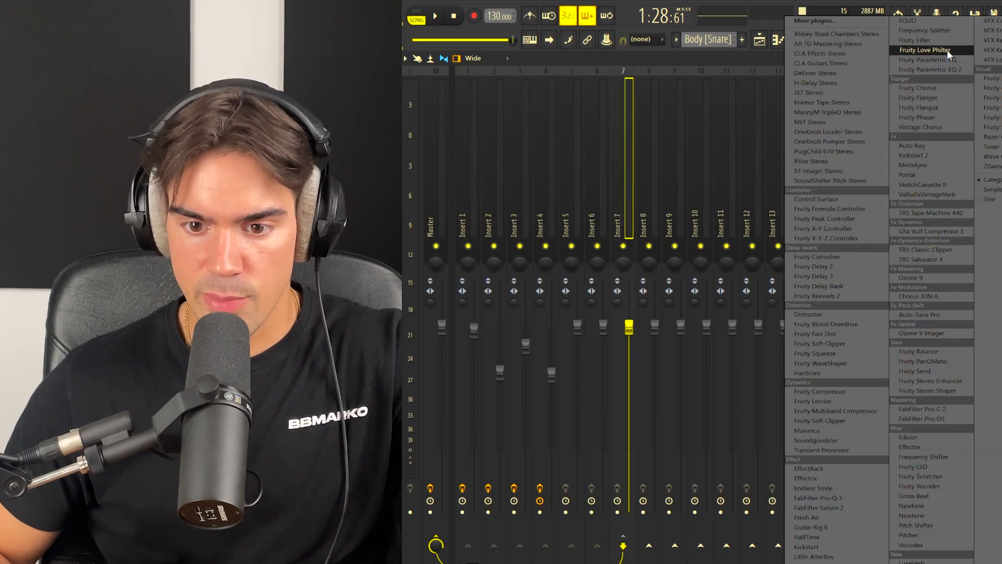
{"action": "left_click", "coordinate": [947, 50]}
Step: Choose the Simple triangle lowpass LFO preset and create an automation clip for Love Philter's mix level
{"action": "left_click", "coordinate": [741, 94]}
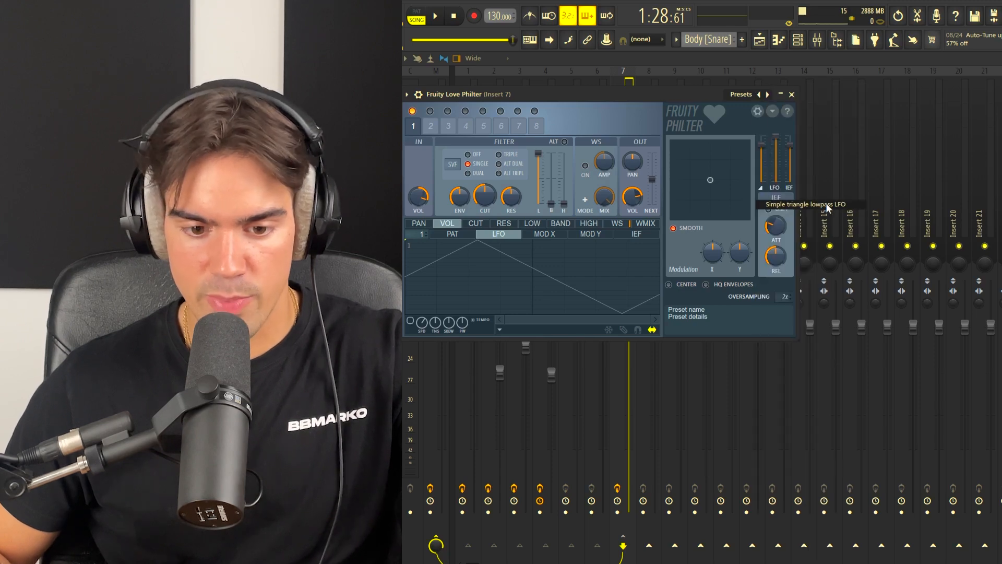
{"action": "left_click", "coordinate": [826, 204]}
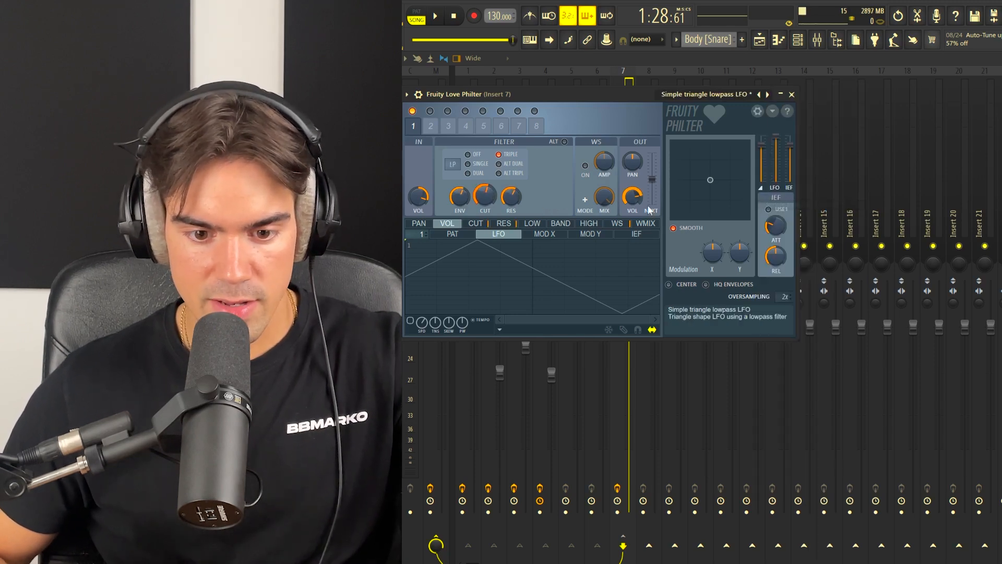
{"action": "left_click_drag", "start_coordinate": [577, 267], "coordinate": [547, 268]}
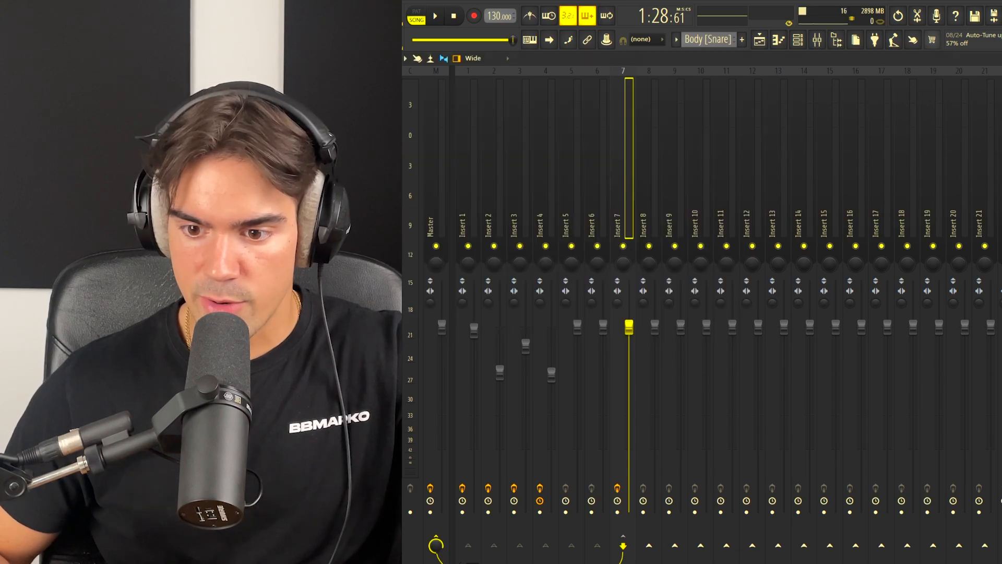
{"action": "key", "text": "F9"}
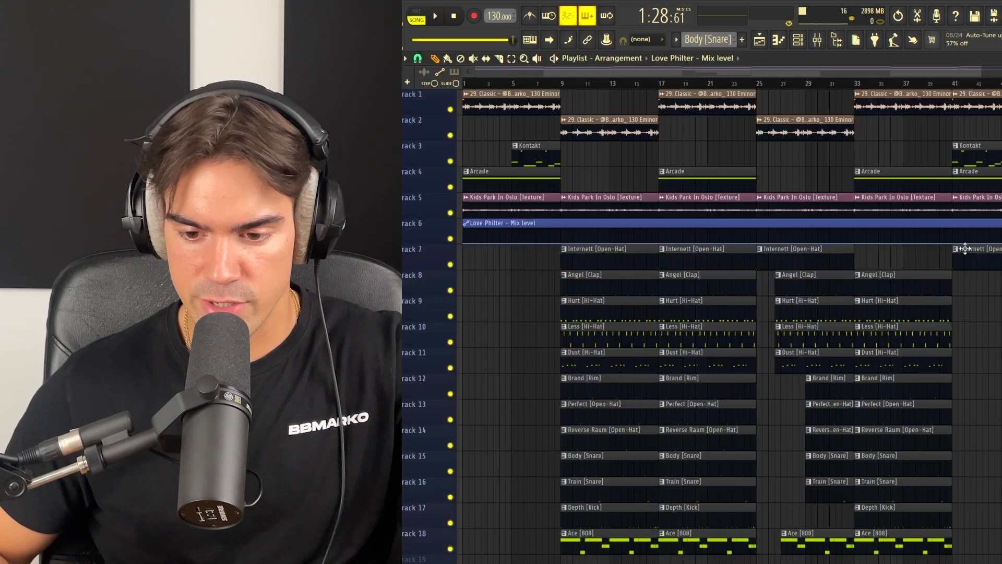
Step: Shape the Love Philter mix-level automation to rise just before bar 41, stay high through the break and drop at bar 49
{"action": "scroll", "coordinate": [962, 250], "scroll_direction": "up", "scroll_amount": 3}
{"action": "scroll", "coordinate": [906, 257], "scroll_direction": "up", "scroll_amount": 3}
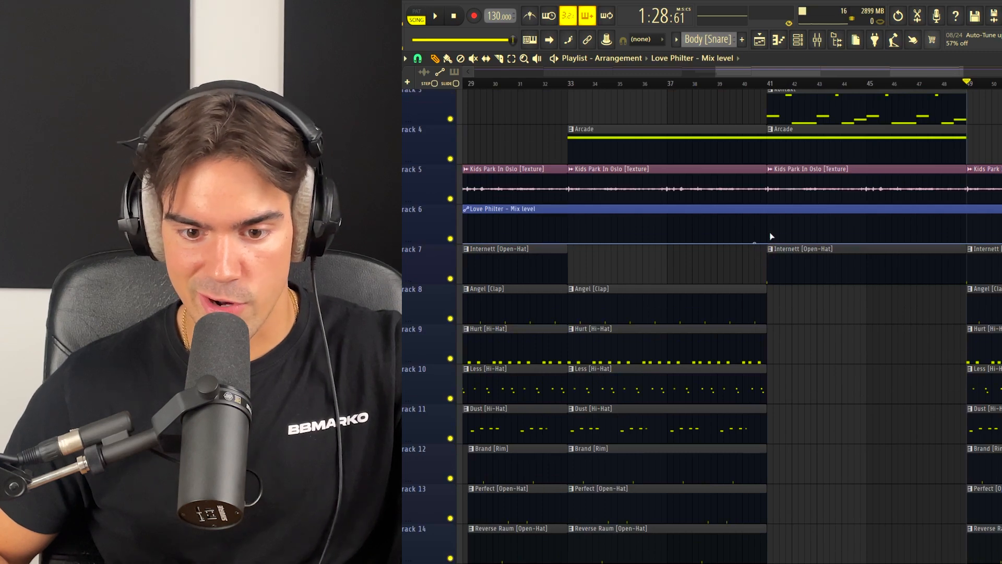
{"action": "right_click", "coordinate": [768, 215]}
{"action": "right_click", "coordinate": [912, 243]}
{"action": "left_click_drag", "start_coordinate": [912, 243], "coordinate": [971, 274]}
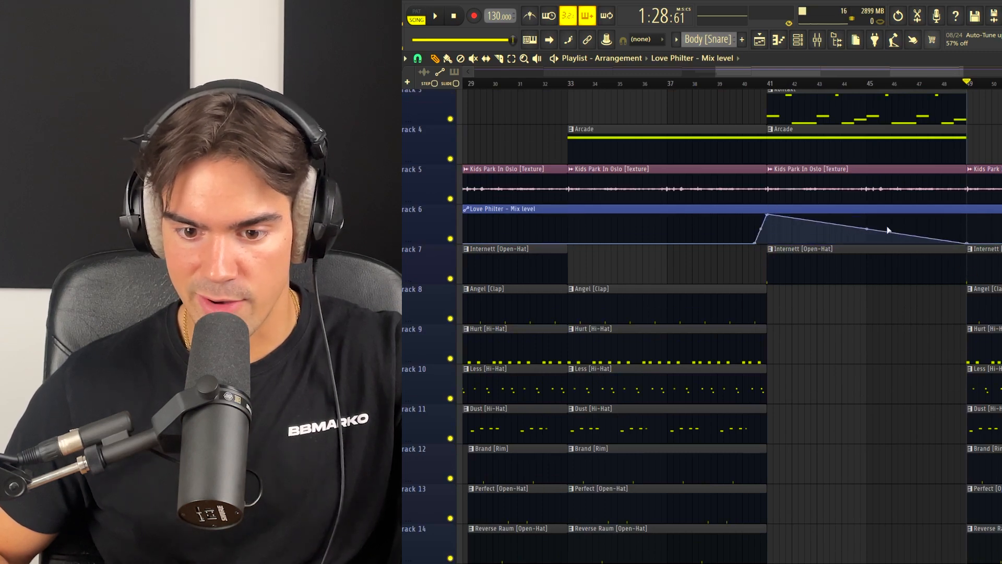
{"action": "left_click_drag", "start_coordinate": [867, 228], "coordinate": [867, 214]}
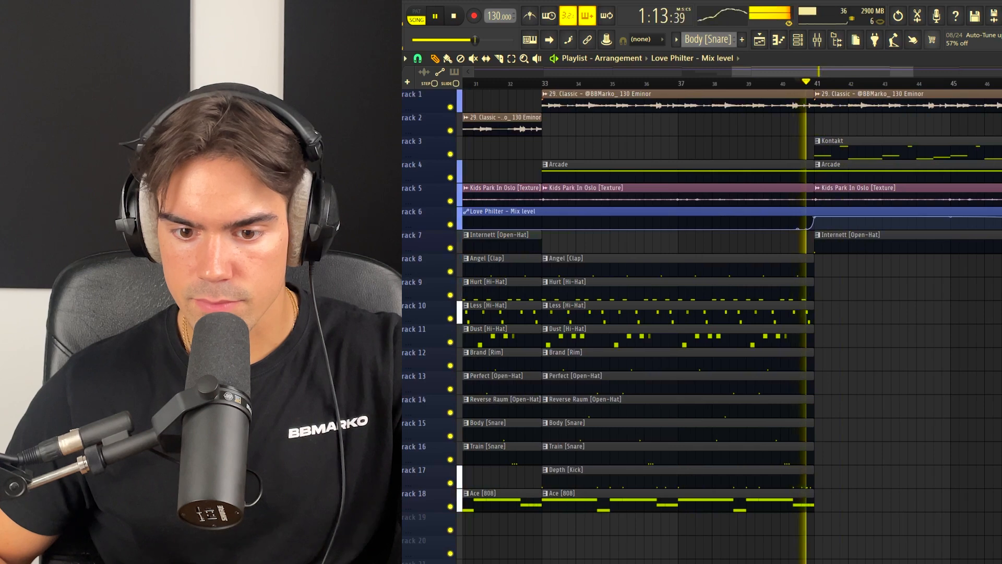
Step: Shift the drum clips down two tracks, leaving tracks 7 and 8 empty beneath the Love Philter automation
{"action": "scroll", "coordinate": [987, 226], "scroll_direction": "up", "scroll_amount": 2}
{"action": "left_click_drag", "start_coordinate": [990, 105], "coordinate": [843, 254]}
{"action": "left_click", "coordinate": [917, 261], "text": "ctrl"}
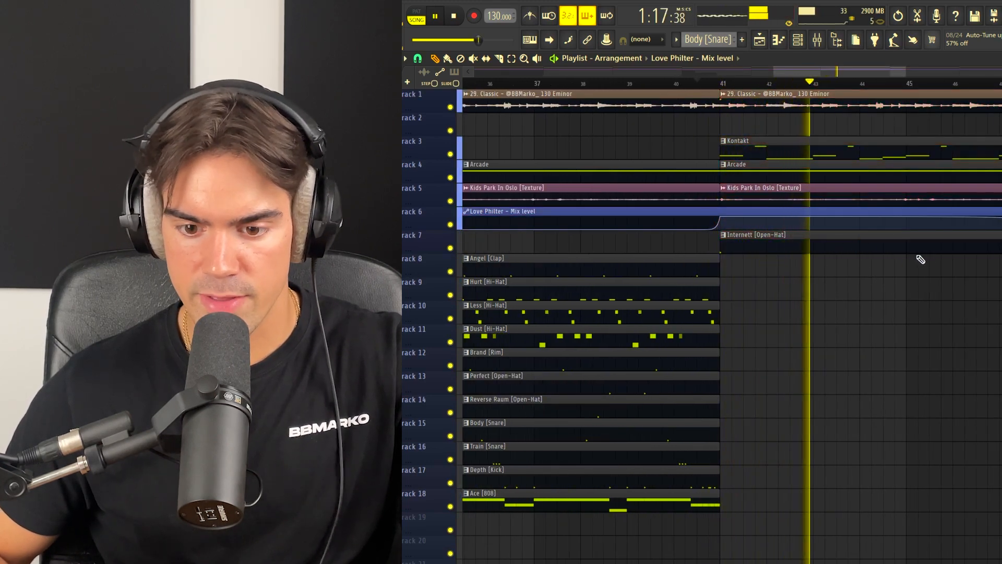
{"action": "key", "text": "space"}
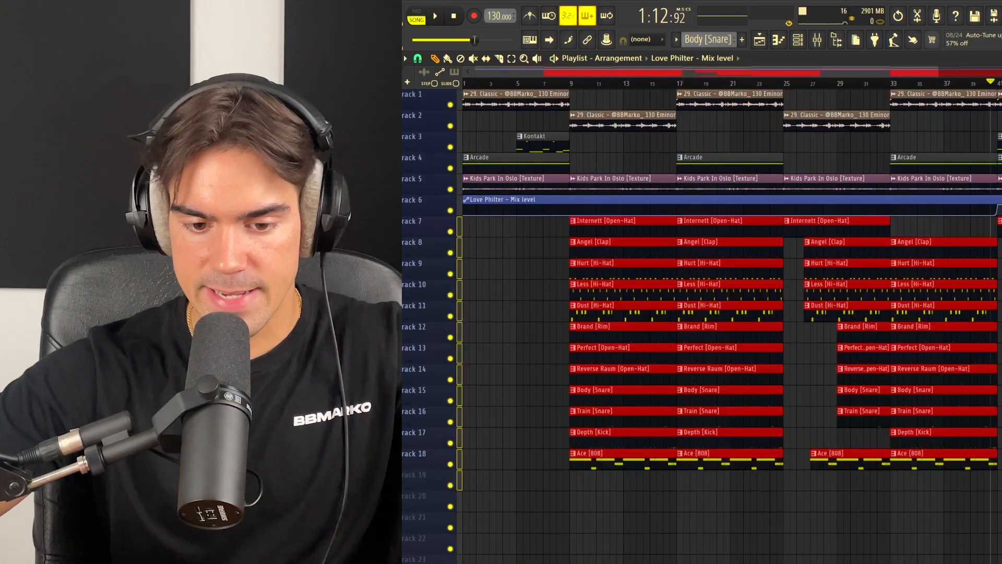
{"action": "left_click_drag", "start_coordinate": [731, 222], "coordinate": [731, 264]}
{"action": "key", "text": "ctrl+d"}
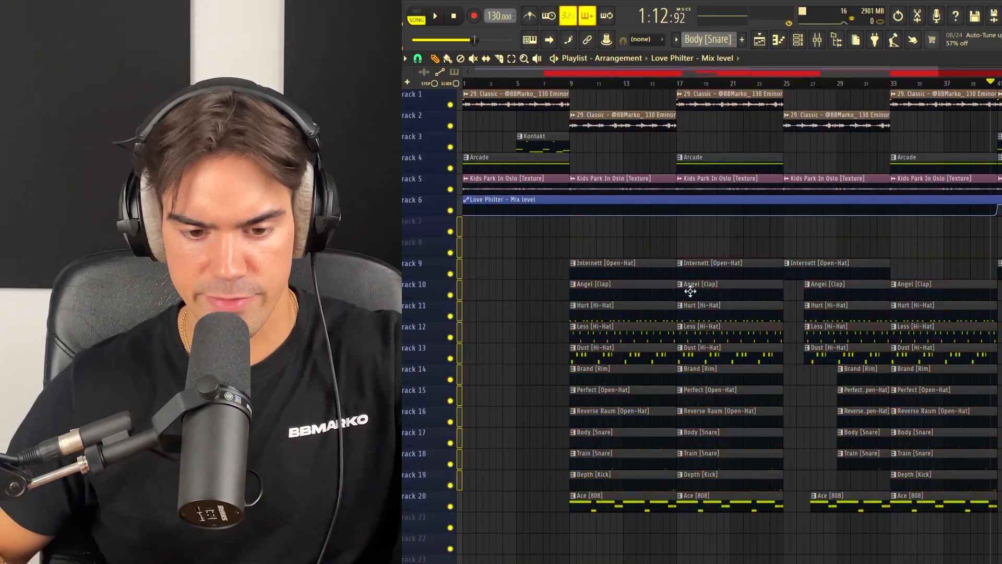
{"action": "left_click", "coordinate": [486, 275]}
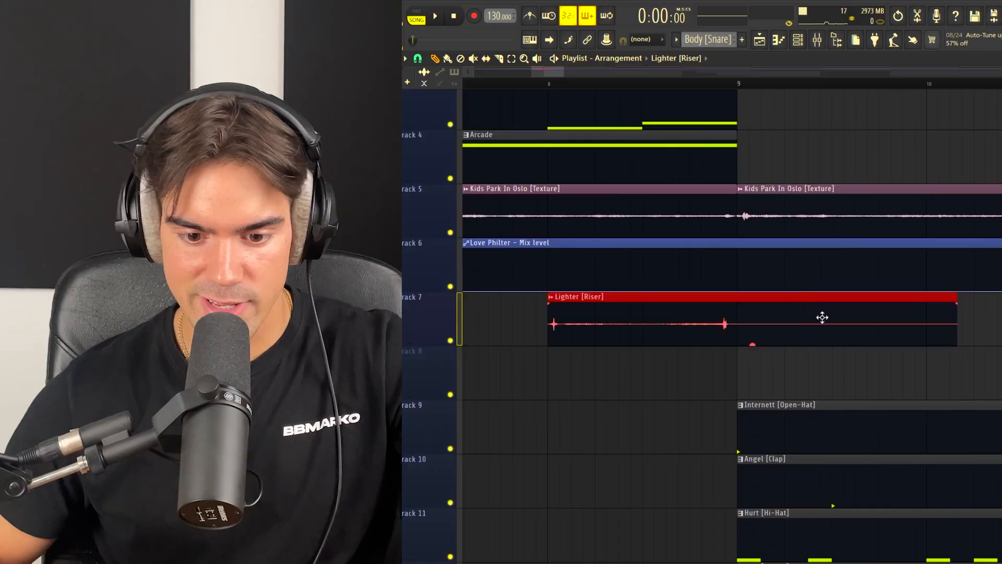
Step: Position the Lighter [Riser] clip on track 7 so that it starts about half a bar before bar 9
{"action": "left_click_drag", "start_coordinate": [855, 321], "coordinate": [727, 320]}
{"action": "scroll", "coordinate": [639, 321], "scroll_direction": "up", "scroll_amount": 1}
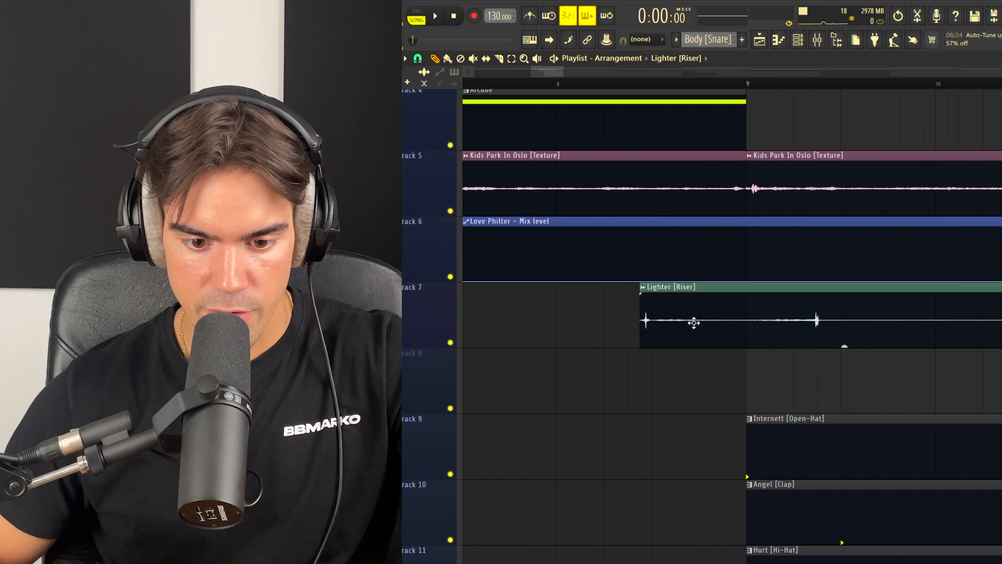
{"action": "scroll", "coordinate": [668, 323], "scroll_direction": "up", "scroll_amount": 3}
{"action": "scroll", "coordinate": [668, 323], "scroll_direction": "up", "scroll_amount": 2}
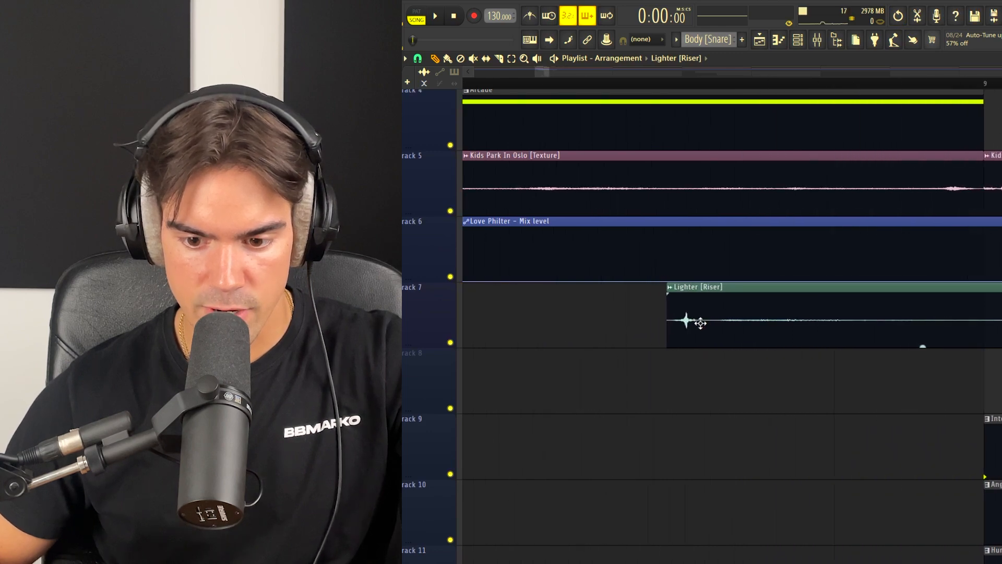
{"action": "scroll", "coordinate": [701, 323], "scroll_direction": "down", "scroll_amount": 4}
Step: Time-stretch the Lighter riser shorter so its second hit lands on bar 9, and play back the transition
{"action": "double_click", "coordinate": [701, 323]}
{"action": "left_click", "coordinate": [764, 218]}
{"action": "left_click", "coordinate": [761, 245]}
{"action": "left_click", "coordinate": [787, 155]}
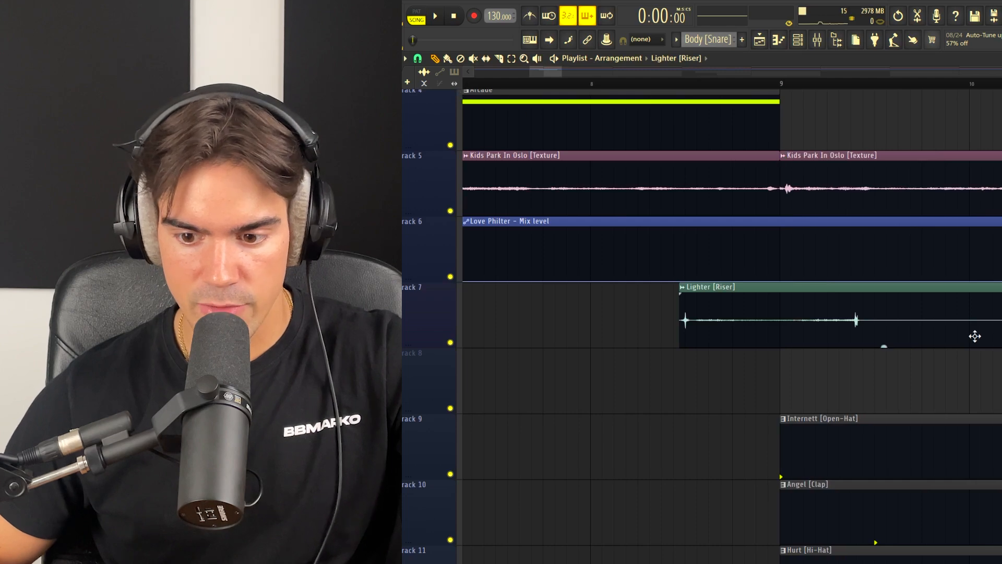
{"action": "left_click_drag", "start_coordinate": [1001, 320], "coordinate": [911, 343]}
{"action": "key", "text": "space"}
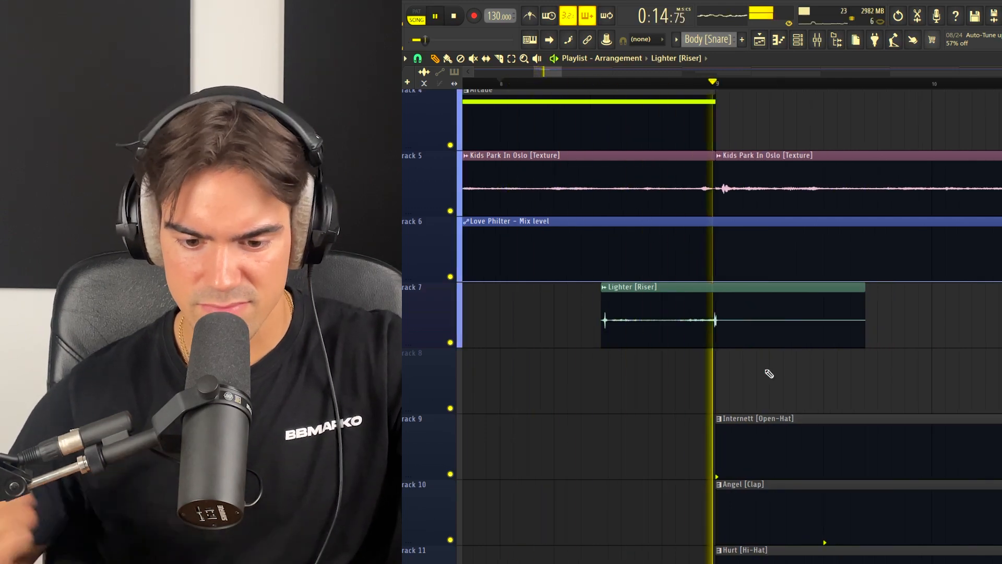
{"action": "key", "text": "space"}
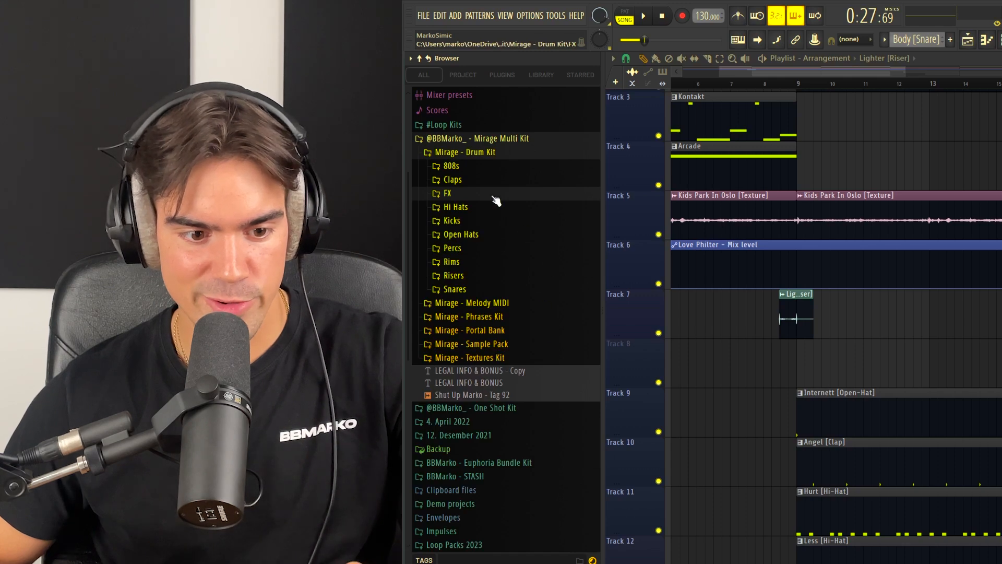
Step: Place the Level Up [FX] sample on track 8 at bar 17 and the Main [Riser] on track 7 around bar 33
{"action": "left_click", "coordinate": [493, 197]}
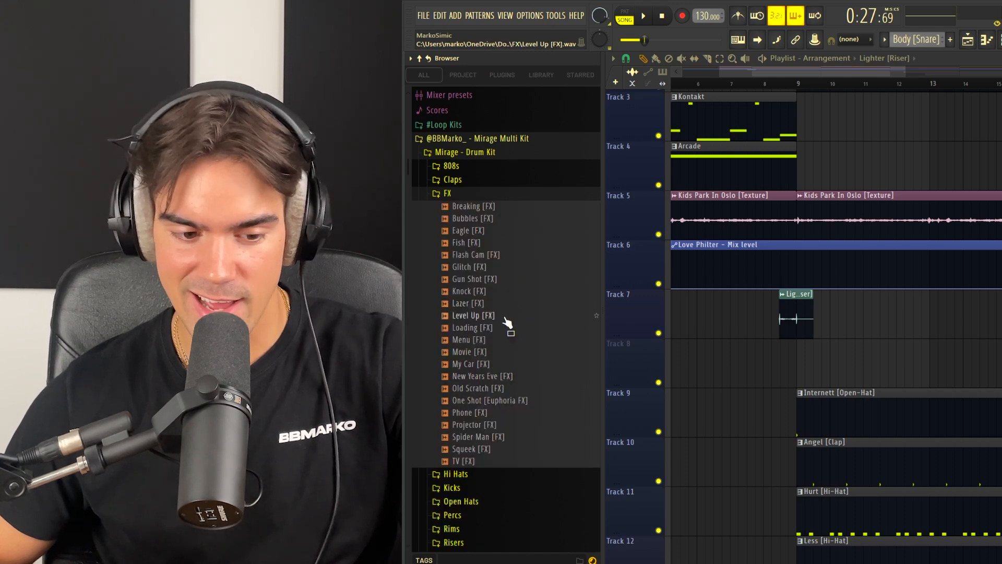
{"action": "left_click", "coordinate": [475, 316]}
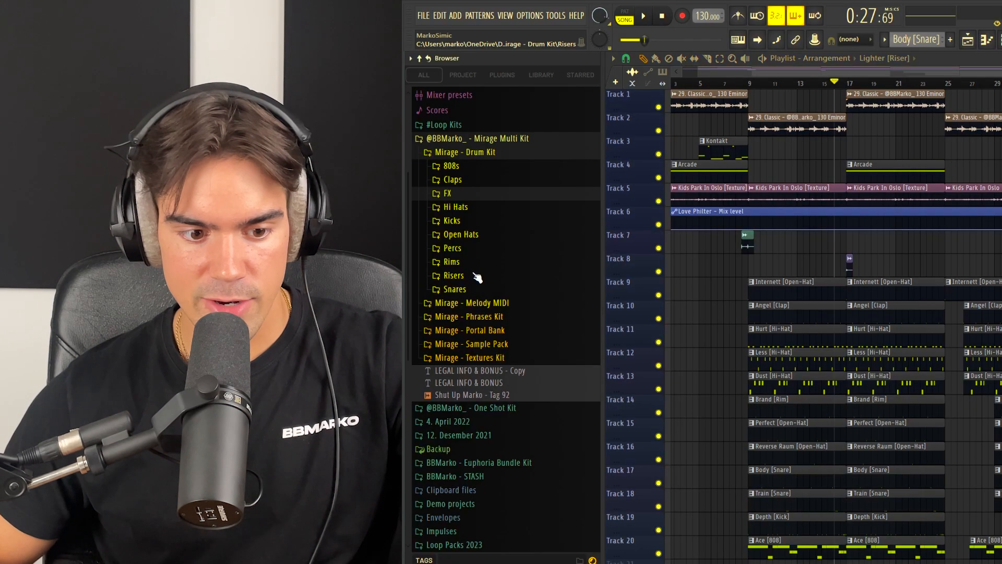
{"action": "left_click", "coordinate": [454, 275]}
{"action": "left_click_drag", "start_coordinate": [481, 389], "coordinate": [976, 246]}
{"action": "scroll", "coordinate": [974, 248], "scroll_direction": "up", "scroll_amount": 3}
{"action": "scroll", "coordinate": [998, 248], "scroll_direction": "down", "scroll_amount": 3}
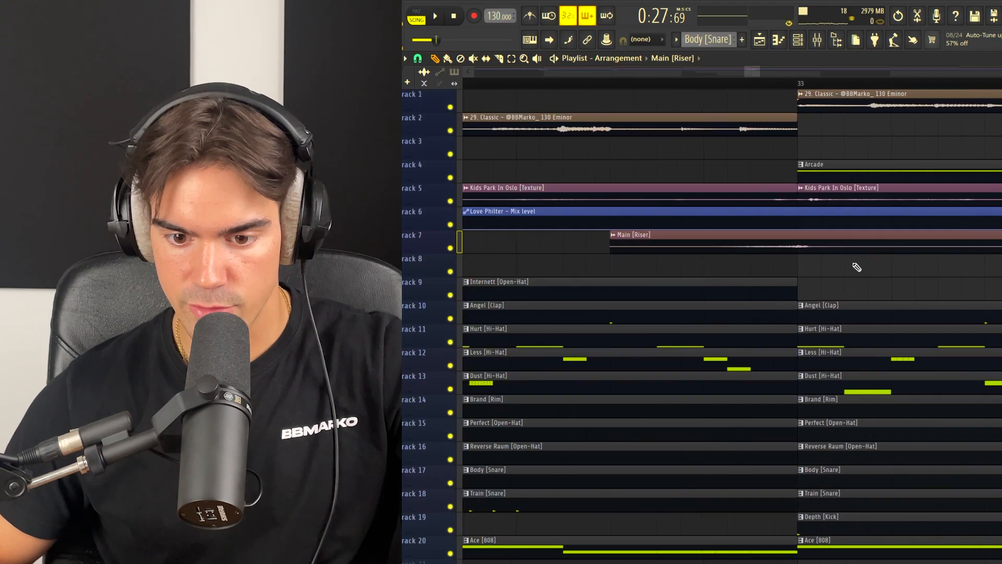
{"action": "left_click_drag", "start_coordinate": [843, 268], "coordinate": [830, 288]}
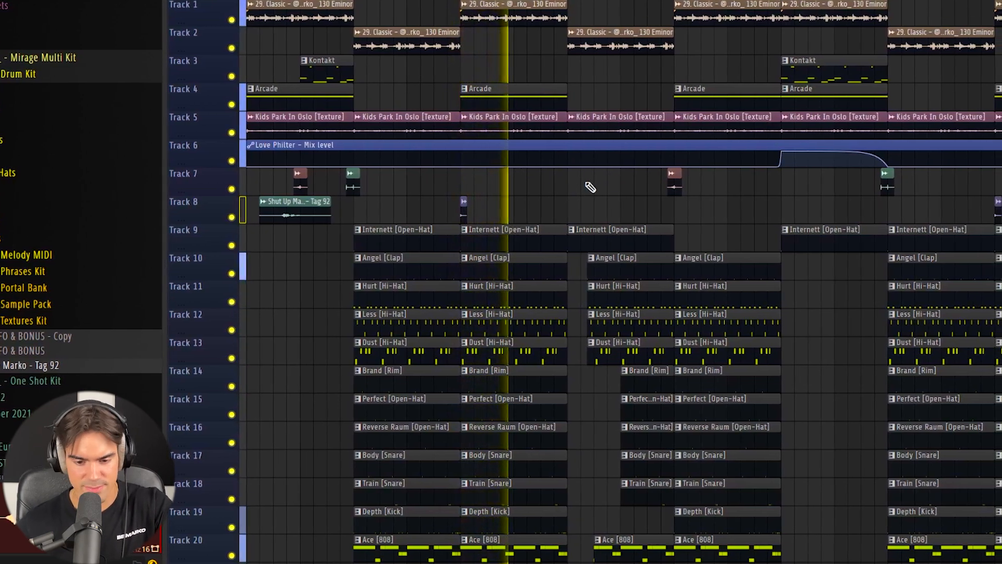
Step: Play back the arrangement and review the Arcade layer, the drum sections, the riser before bar 33 and the Love Philter automation
{"action": "left_click_drag", "start_coordinate": [525, 46], "coordinate": [535, 89]}
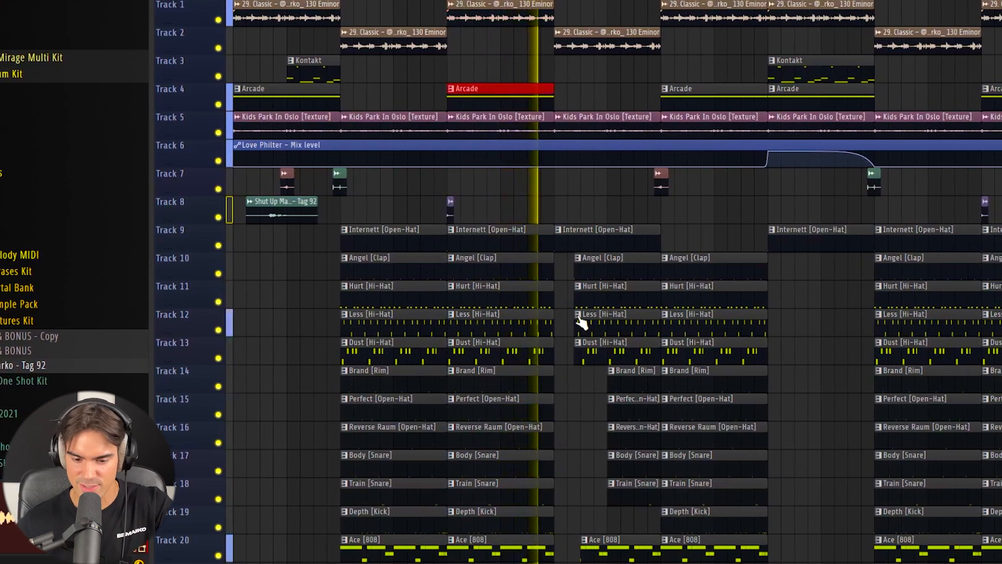
{"action": "left_click", "coordinate": [564, 324], "text": "ctrl"}
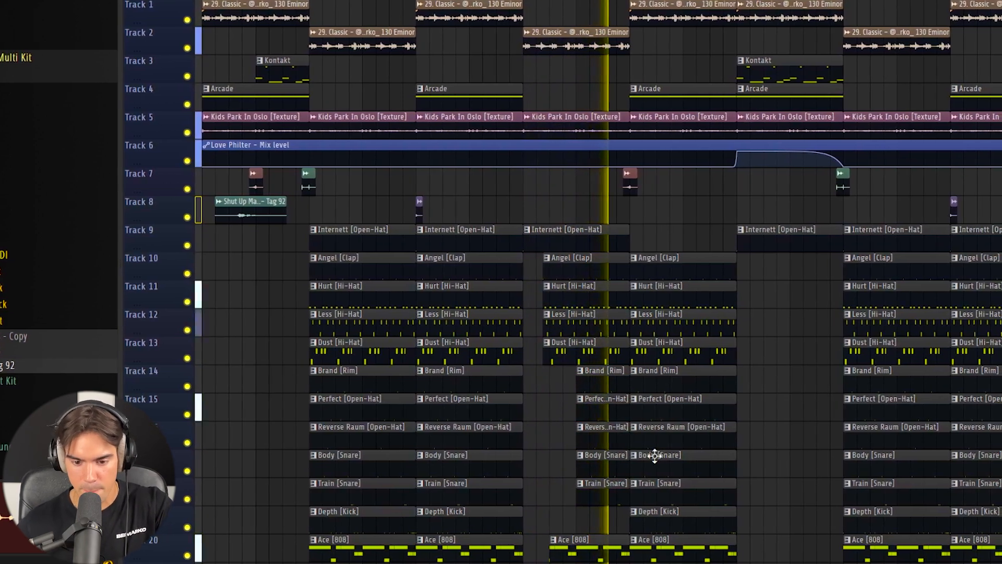
{"action": "left_click_drag", "start_coordinate": [666, 10], "coordinate": [712, 505]}
{"action": "left_click", "coordinate": [812, 398]}
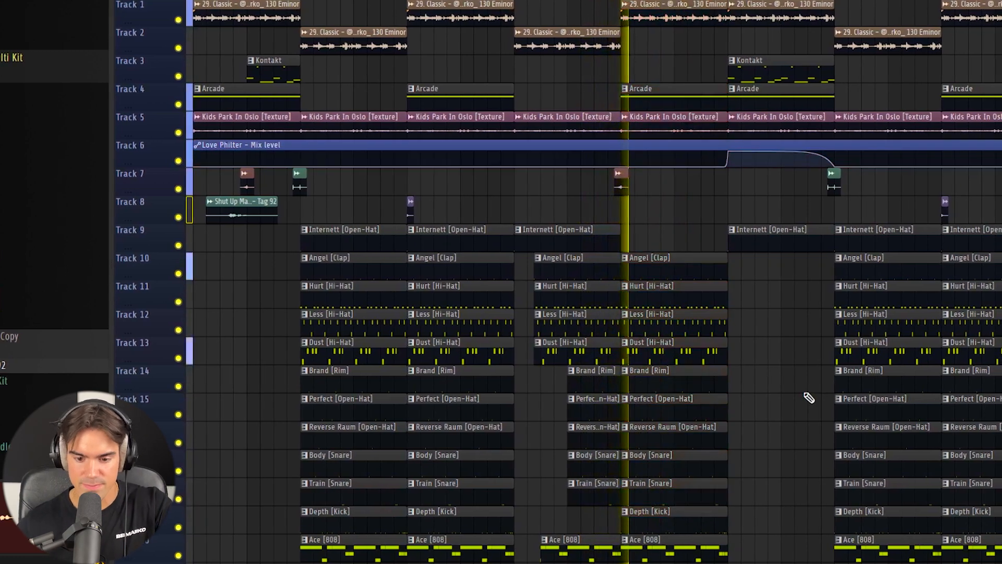
{"action": "left_click", "coordinate": [618, 184]}
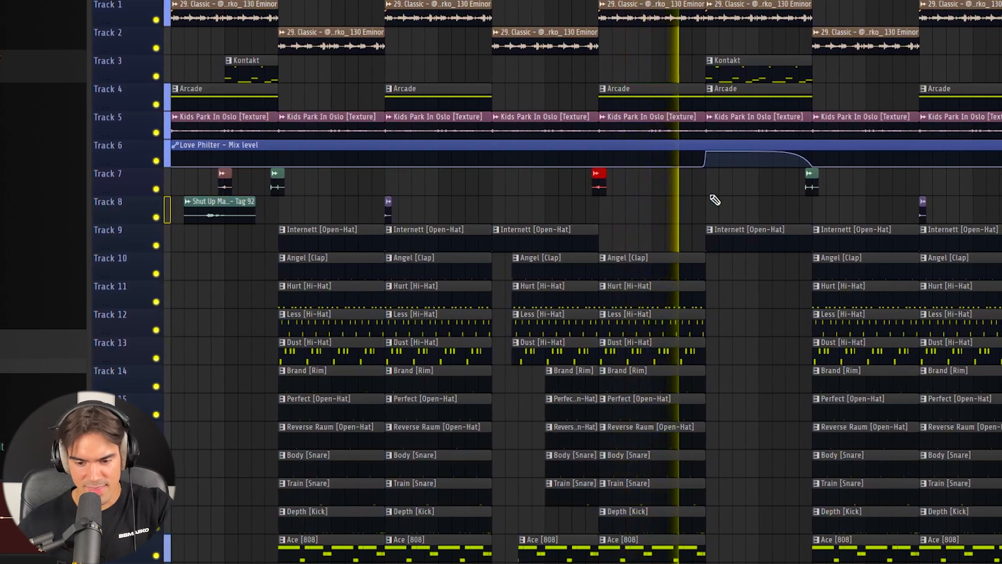
{"action": "left_click", "coordinate": [753, 161]}
{"action": "left_click_drag", "start_coordinate": [747, 162], "coordinate": [748, 163]}
{"action": "left_click", "coordinate": [757, 192], "text": "ctrl"}
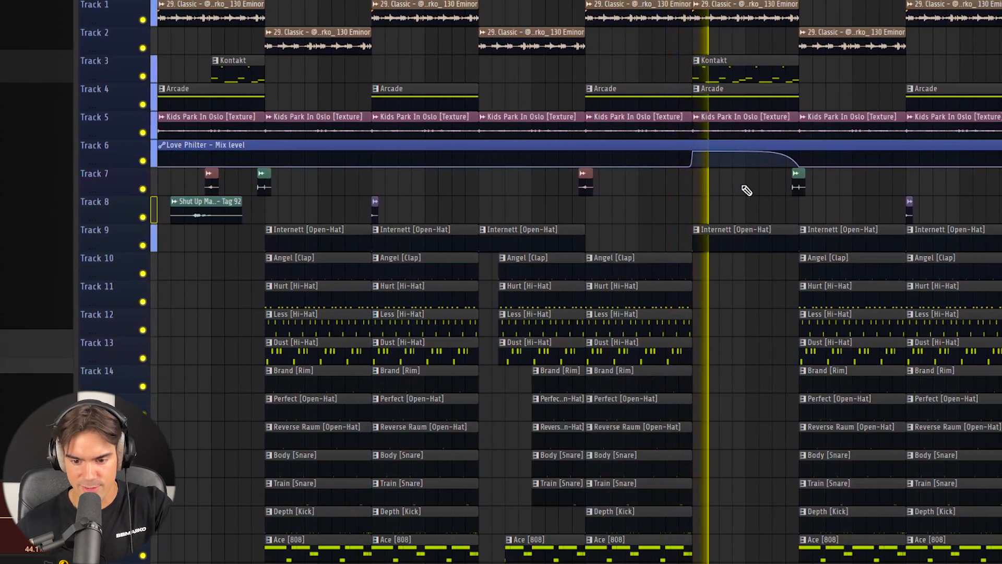
{"action": "left_click", "coordinate": [748, 157]}
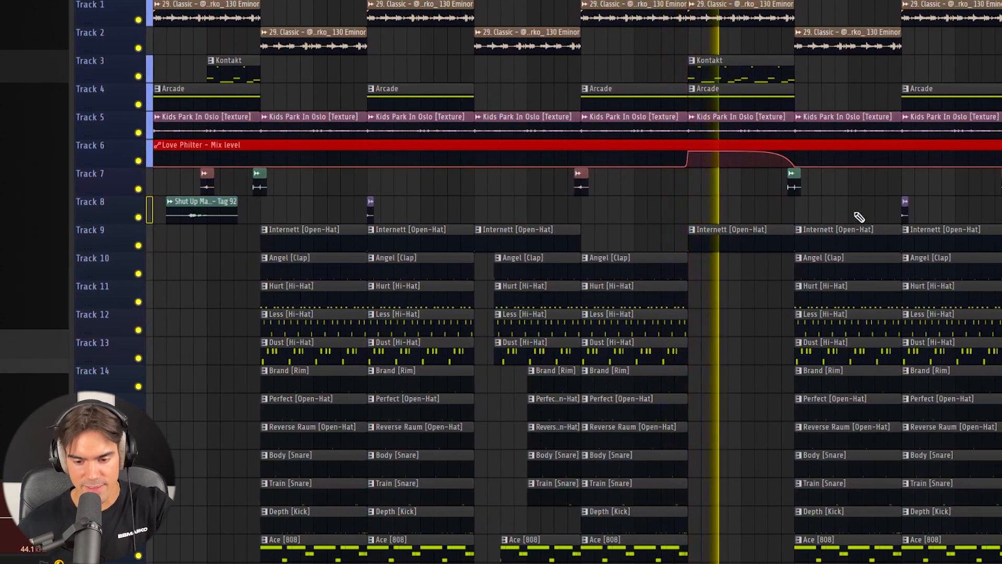